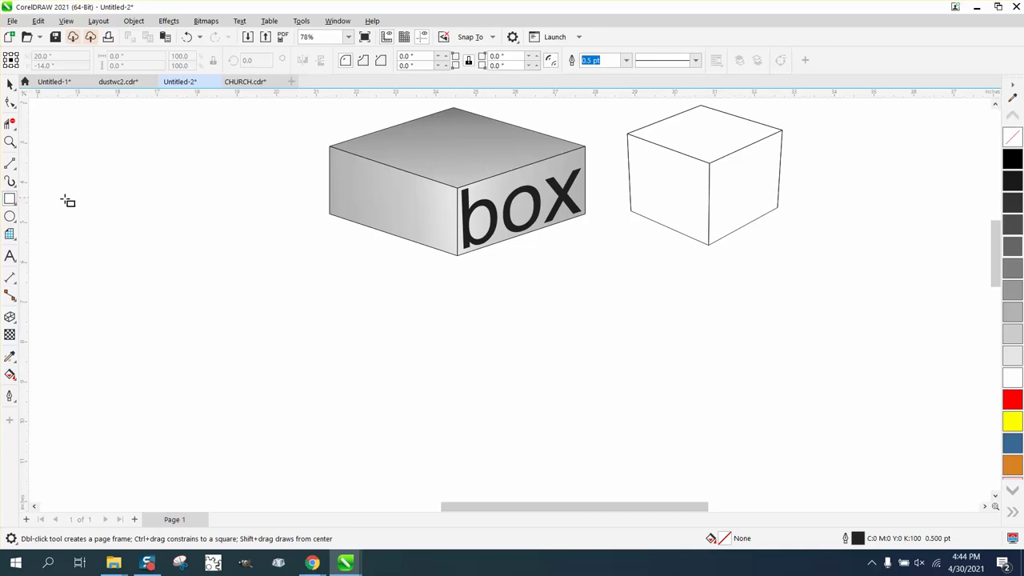
Step: Draw a square, rotate it 45°, and squash it into a flat 4.186 × 2.341-inch diamond
drag(286, 209, 168, 326)
text(45)
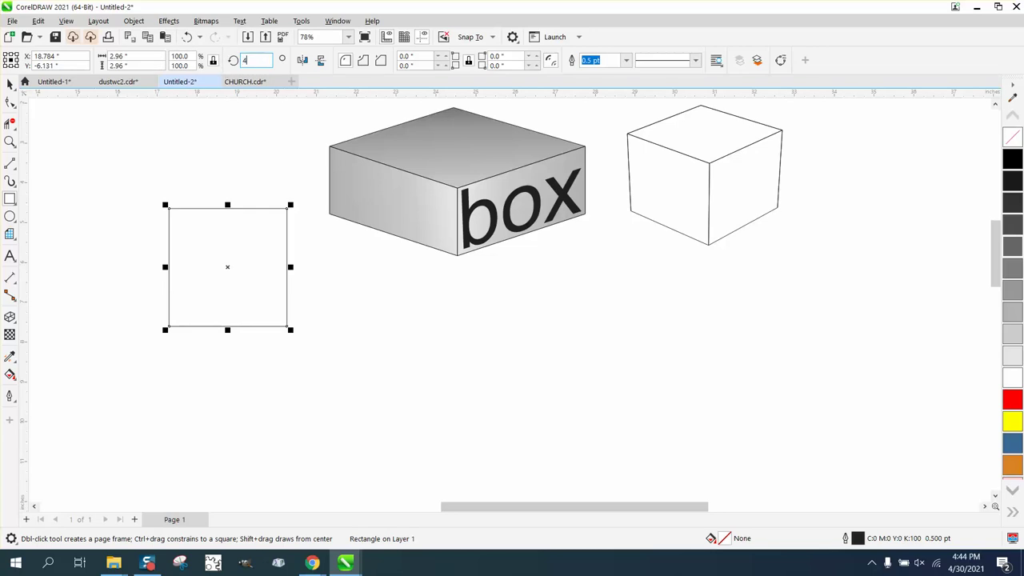
key(Return)
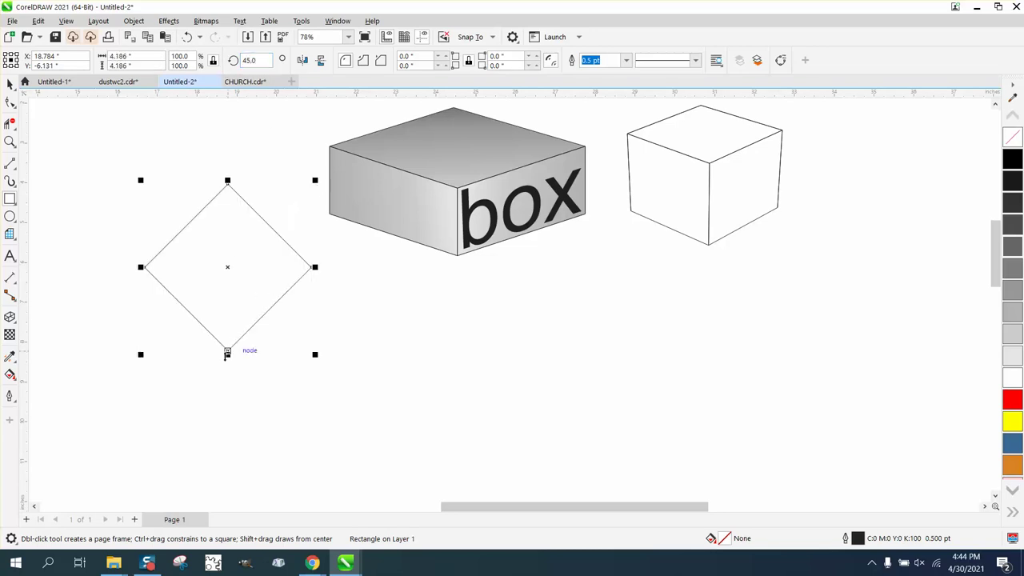
drag(227, 353, 226, 281)
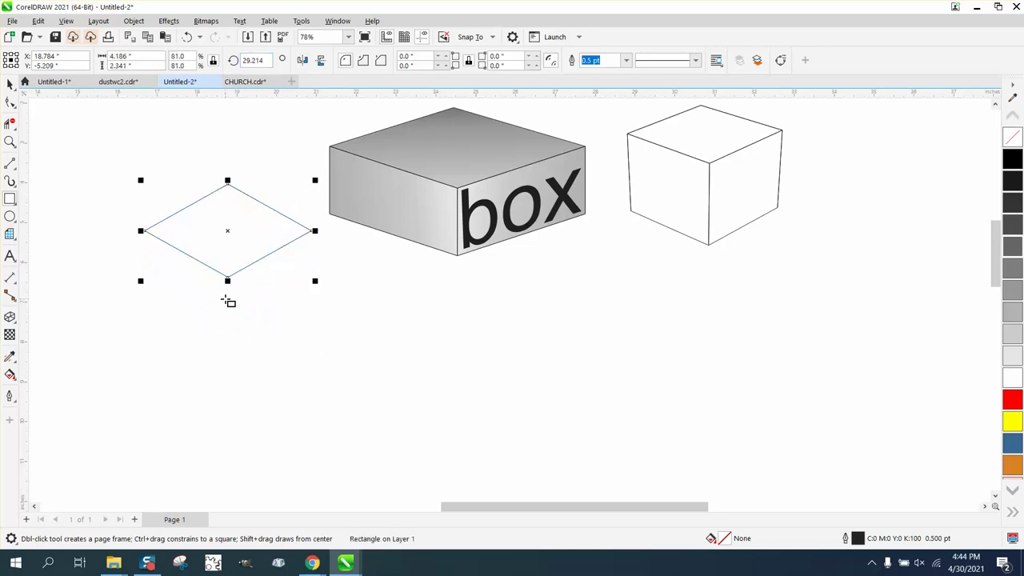
click(17, 171)
Step: Draw a vertical edge down from the diamond's bottom corner and copy it to the left corner
click(49, 176)
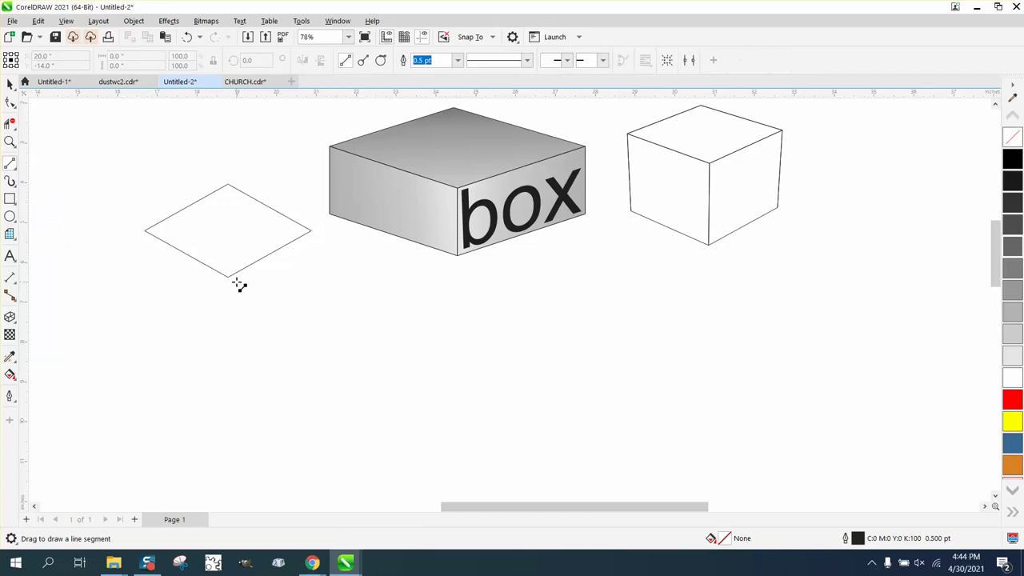
drag(228, 278, 229, 338)
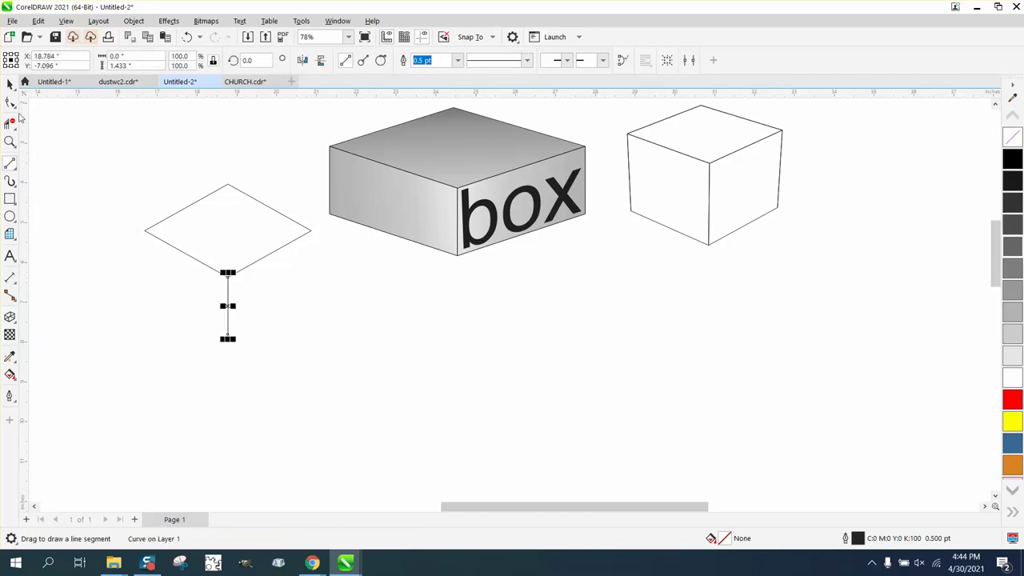
click(9, 84)
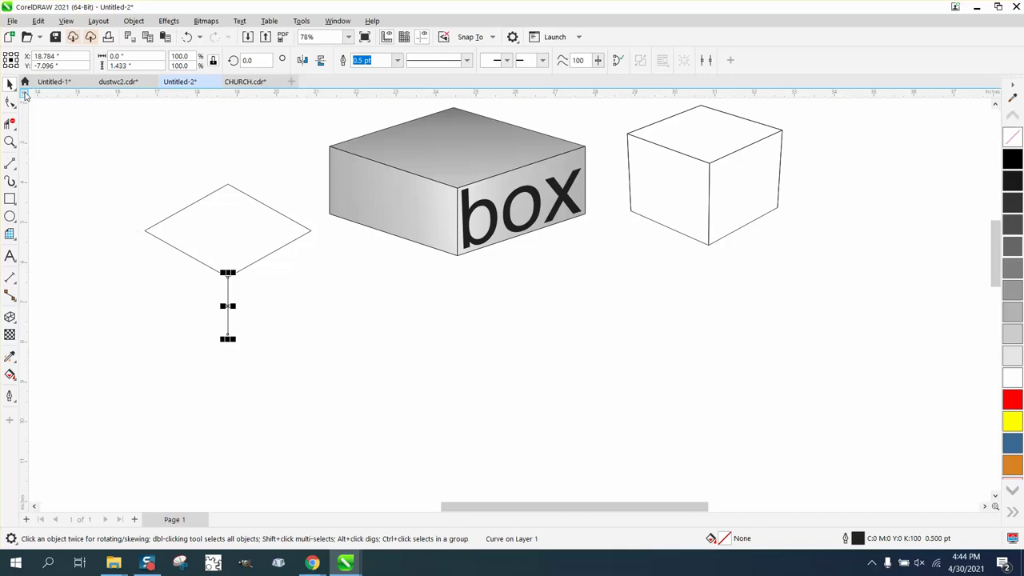
drag(228, 279, 146, 237)
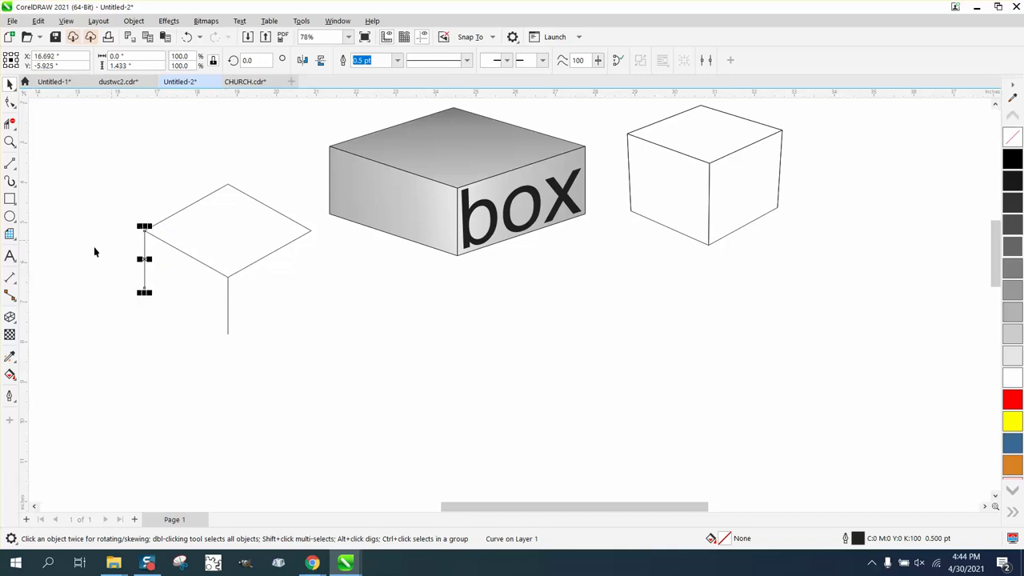
Step: Zoom in and draw the bottom edge joining the two vertical edge ends
click(9, 142)
drag(91, 167, 401, 387)
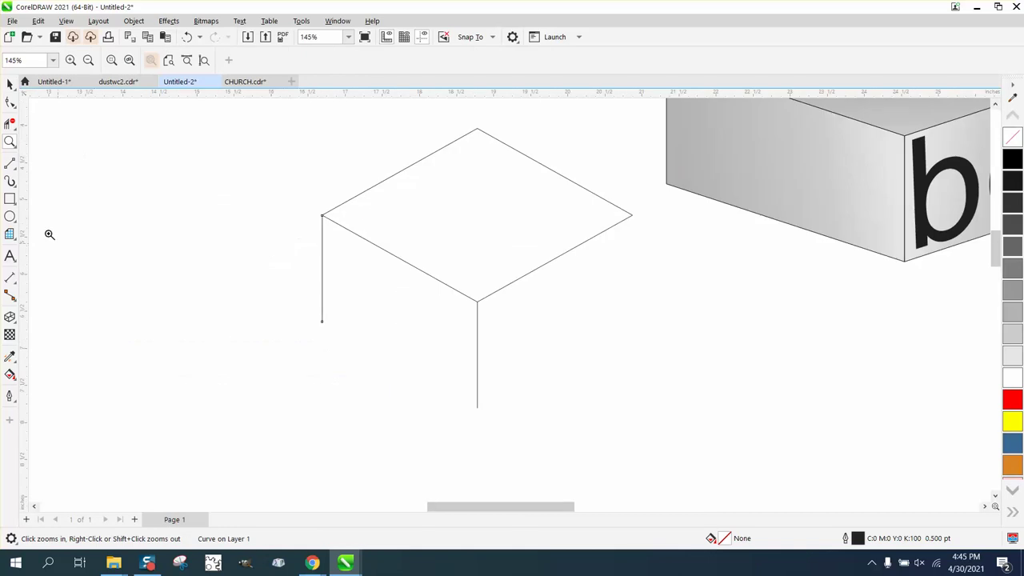
click(17, 170)
click(42, 177)
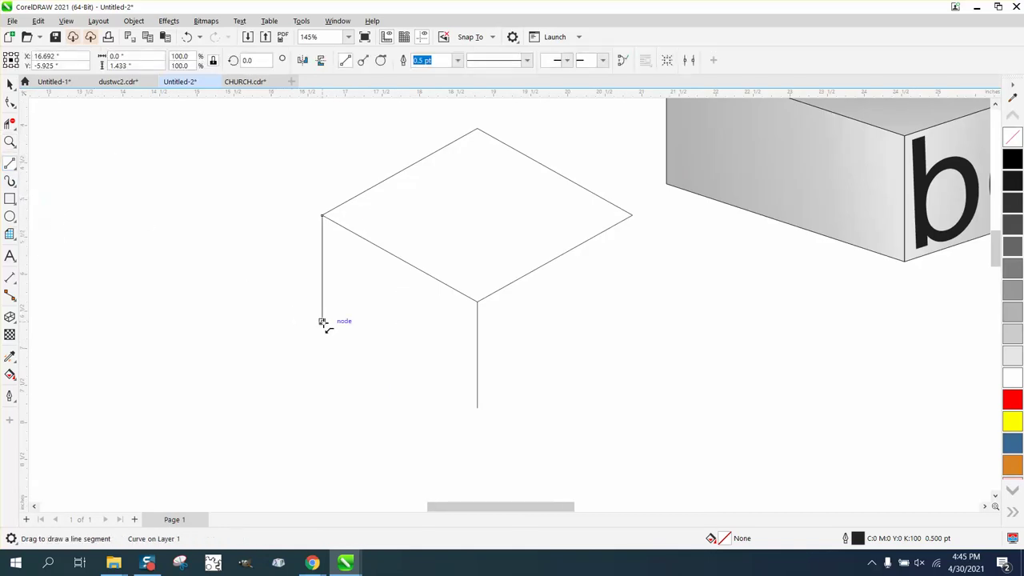
drag(323, 321, 477, 407)
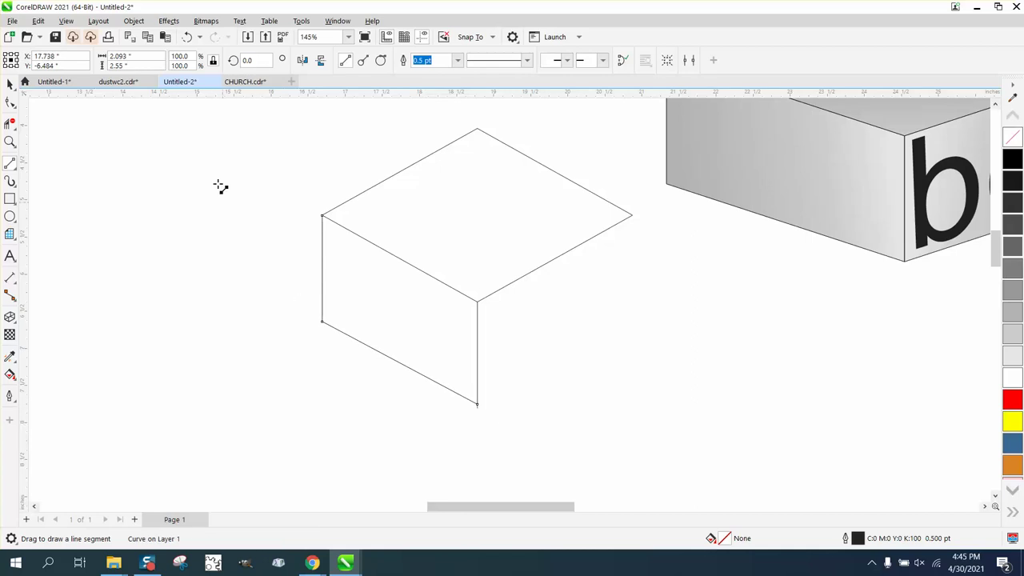
click(186, 37)
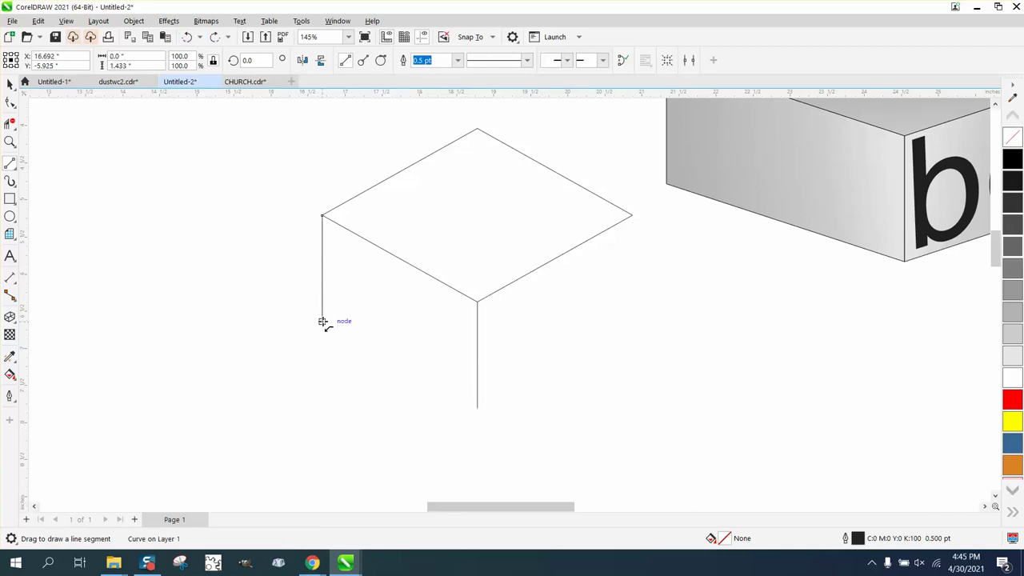
drag(322, 322, 478, 407)
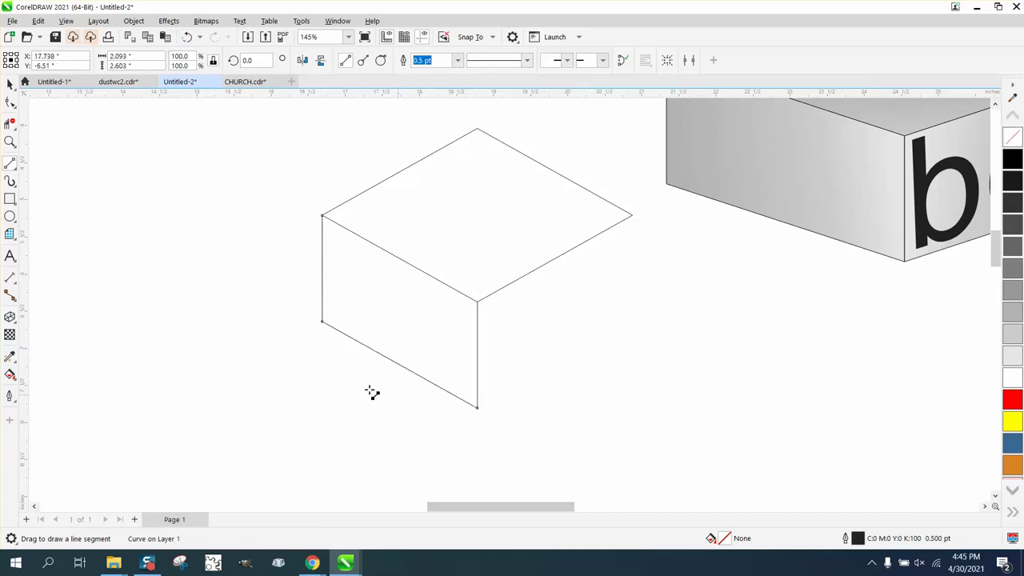
Step: Smart Fill the left face region into a new shape with no fill and a black outline
click(11, 374)
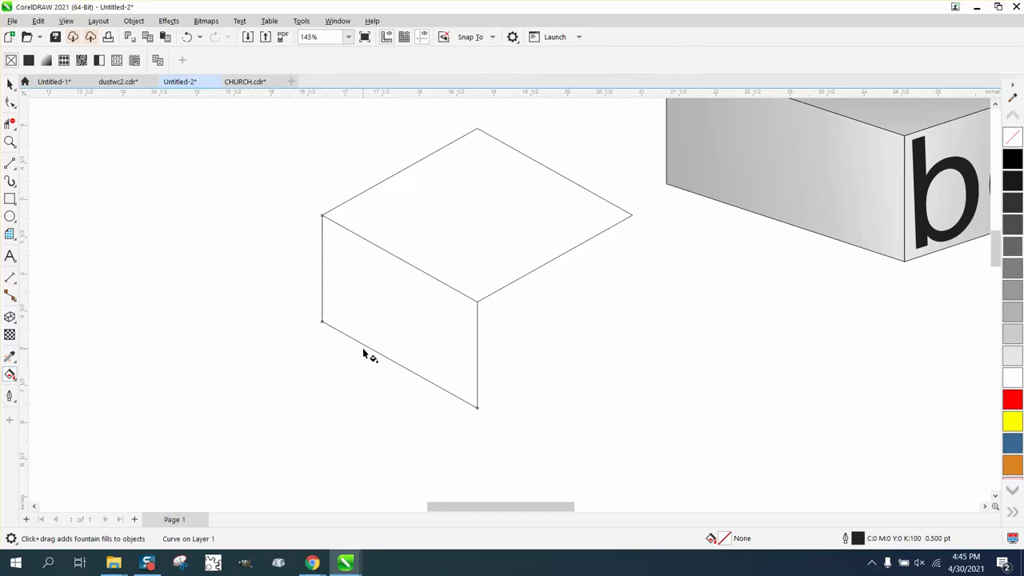
click(14, 379)
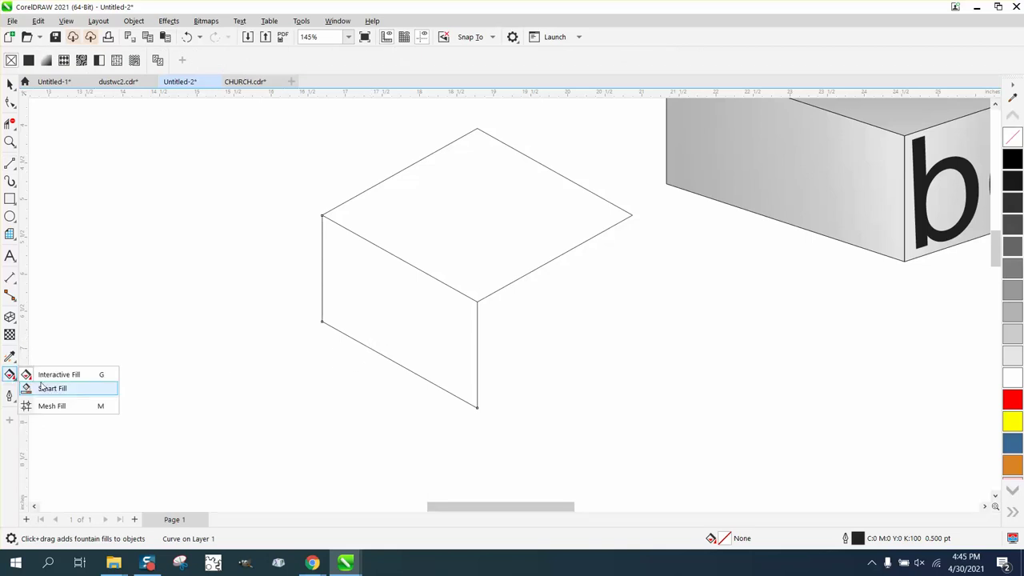
click(48, 388)
click(381, 326)
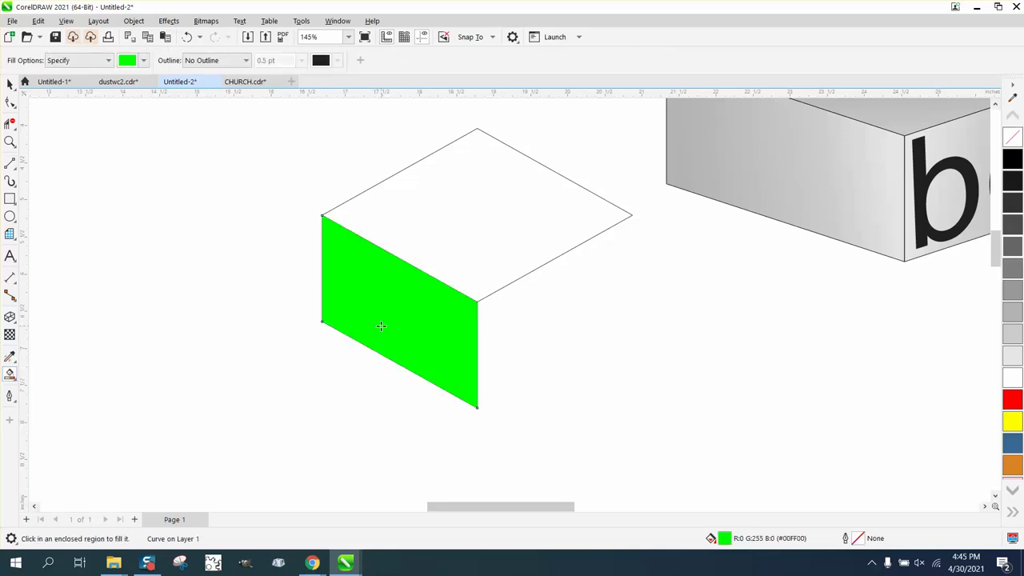
click(1011, 143)
right_click(1012, 159)
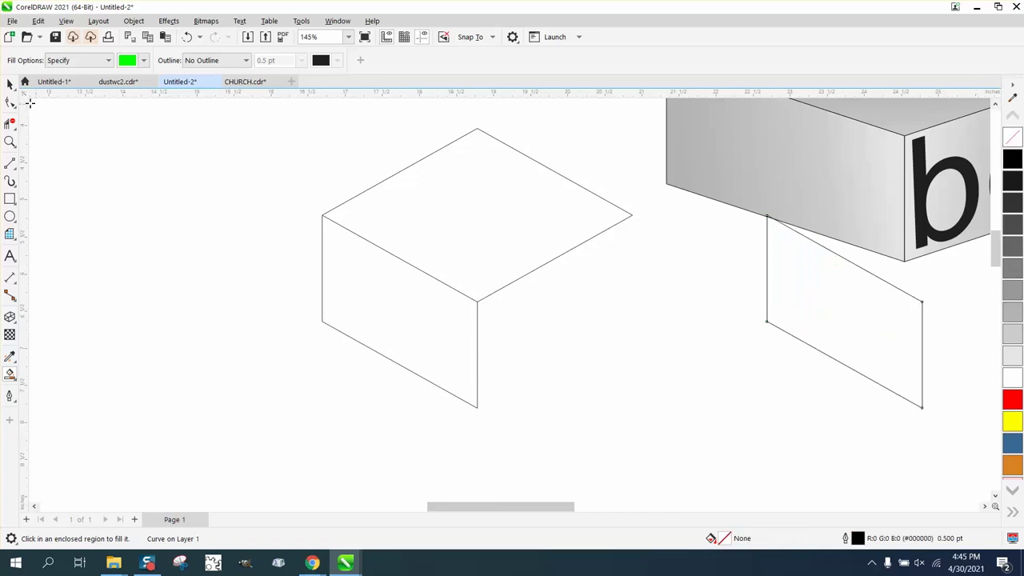
click(10, 85)
click(325, 256)
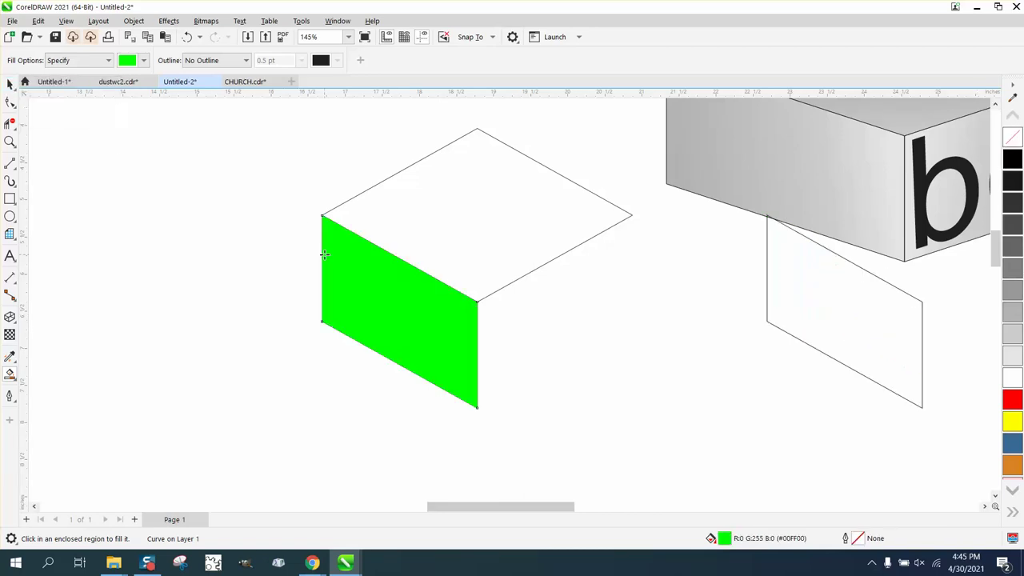
key(ctrl+z)
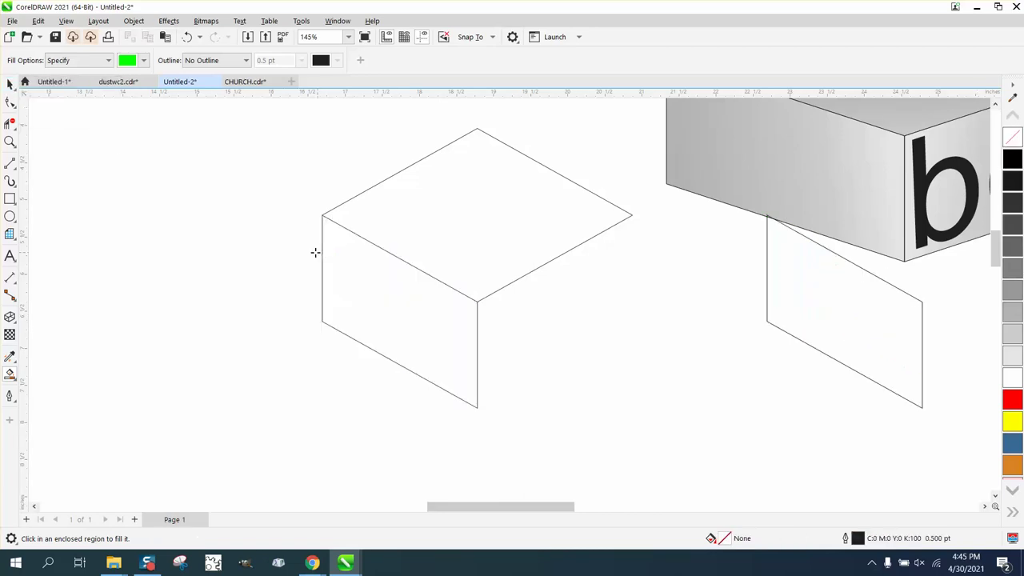
Step: Delete the original loose edge lines under the diamond and select the new face shape
click(11, 85)
click(319, 282)
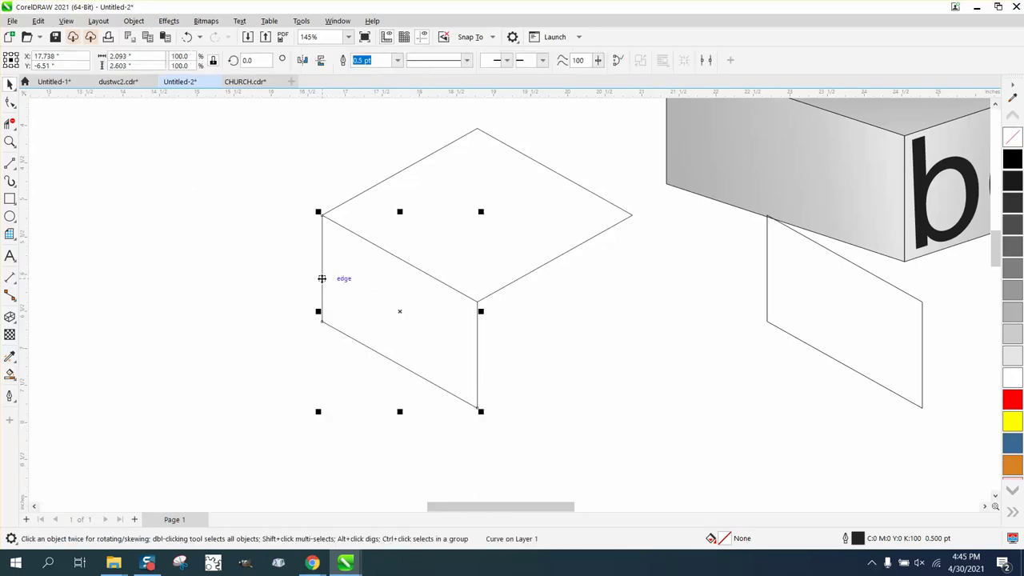
key(Delete)
click(477, 349)
key(Delete)
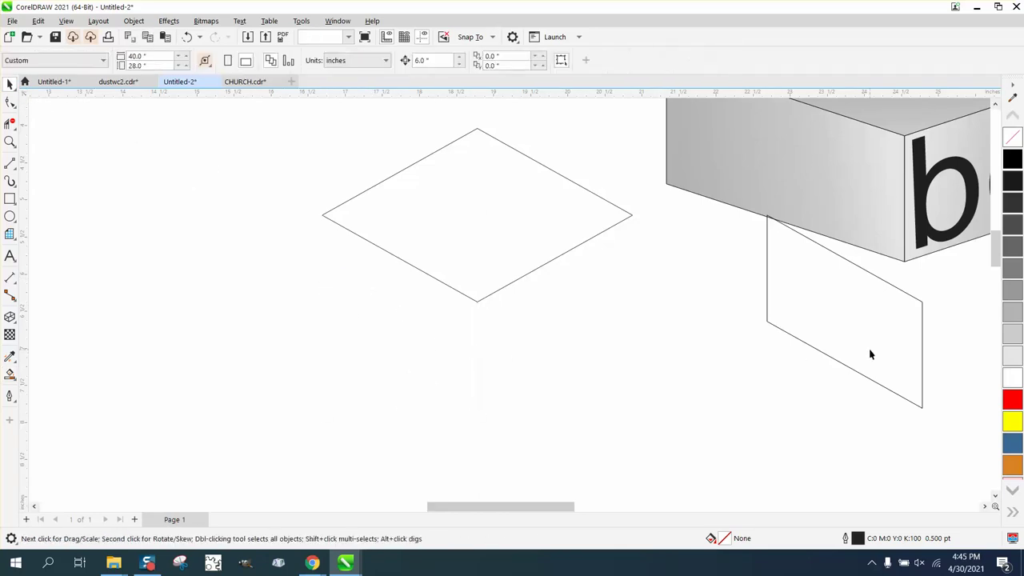
click(872, 350)
Step: Move the face 6 inches left under the diamond and leave a mirrored copy as the right face
key(Left)
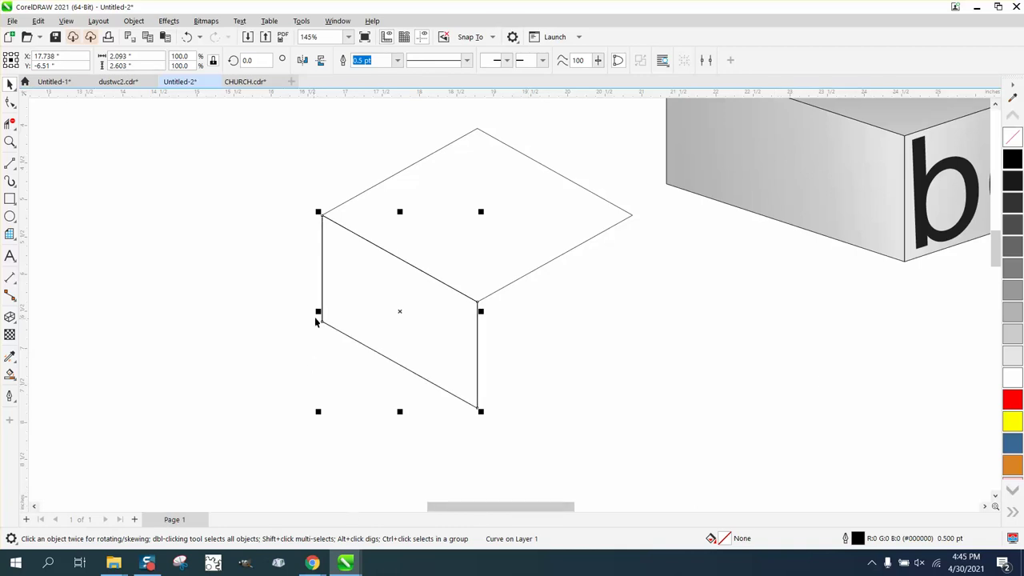
drag(318, 312, 338, 317)
drag(477, 323, 477, 323)
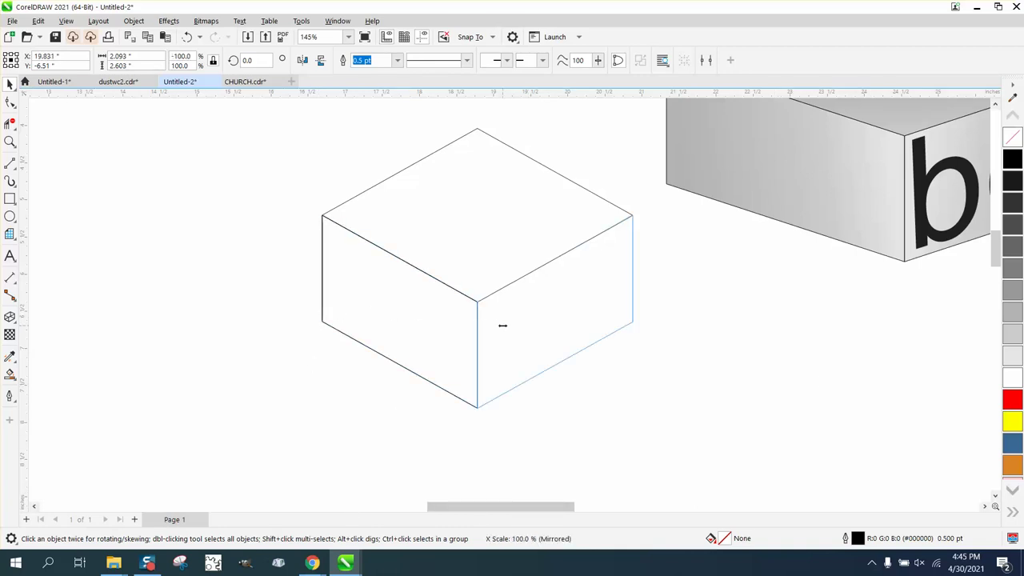
scroll(358, 424, down, 1)
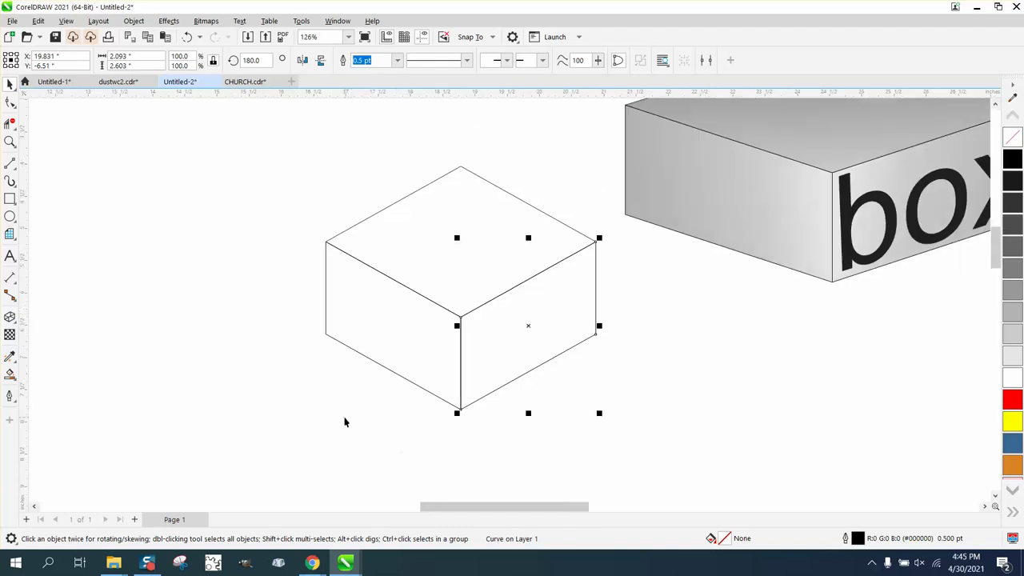
scroll(508, 300, up, 5)
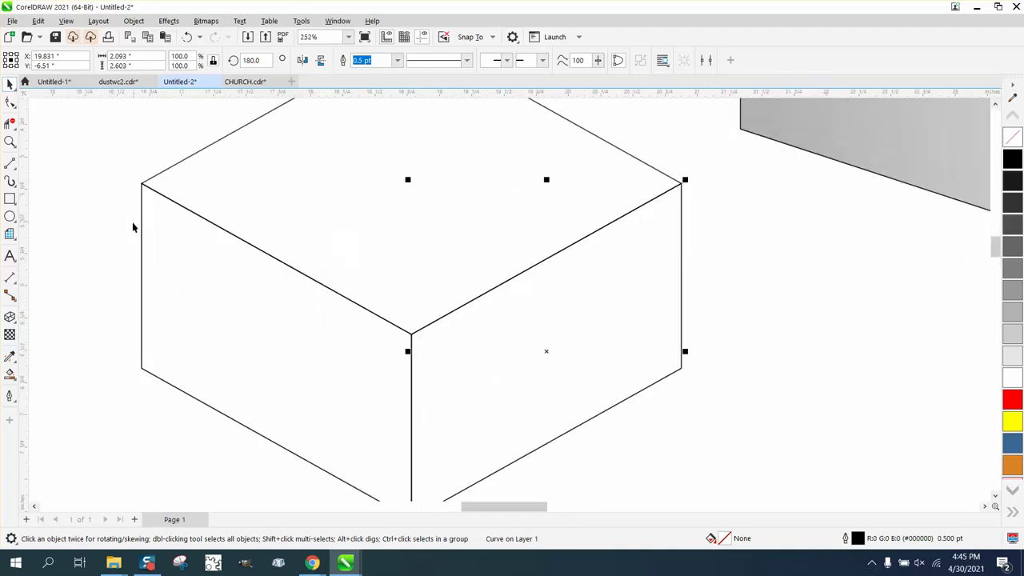
scroll(133, 224, down, 7)
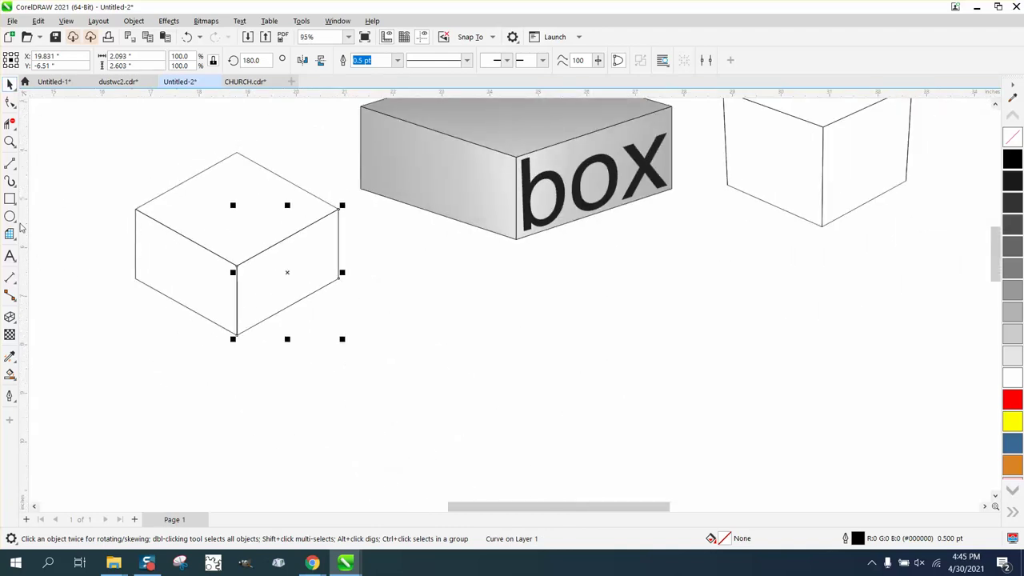
click(9, 199)
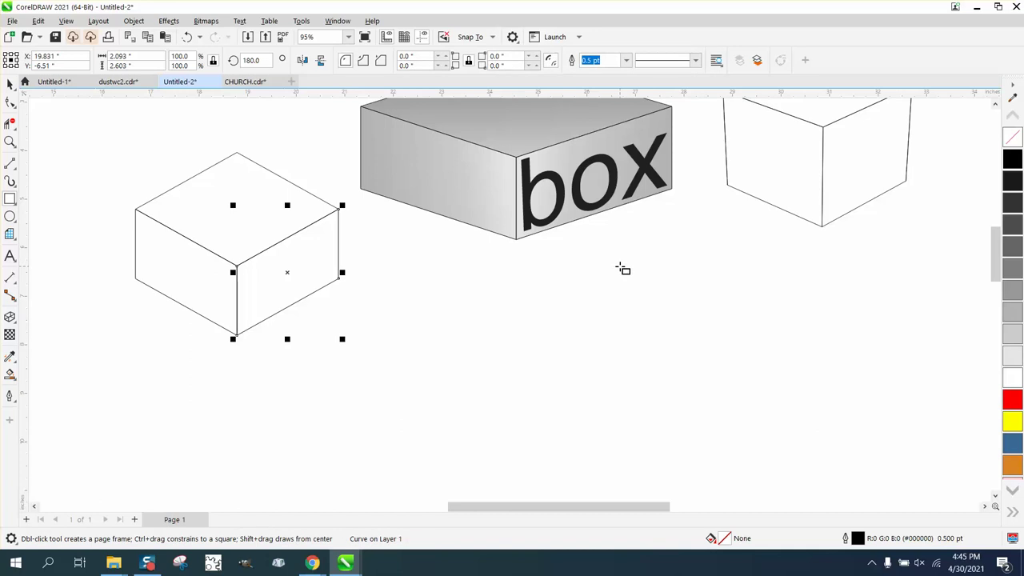
Step: Draw a new square below the drawing and rotate it 45° into a diamond
mouse_move(620, 267)
mouse_down()
mouse_move(519, 391)
mouse_move(491, 347)
mouse_up()
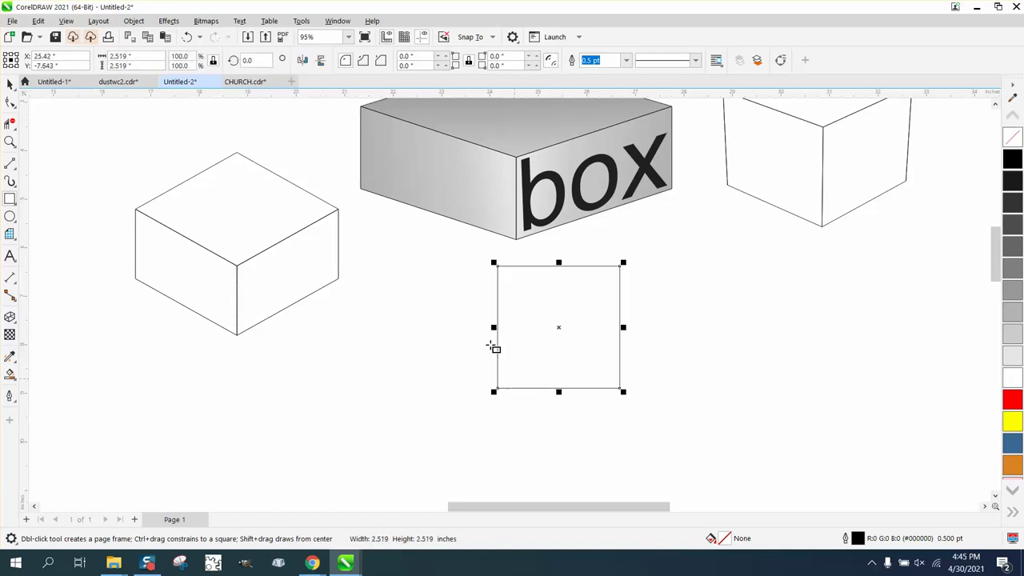
click(258, 60)
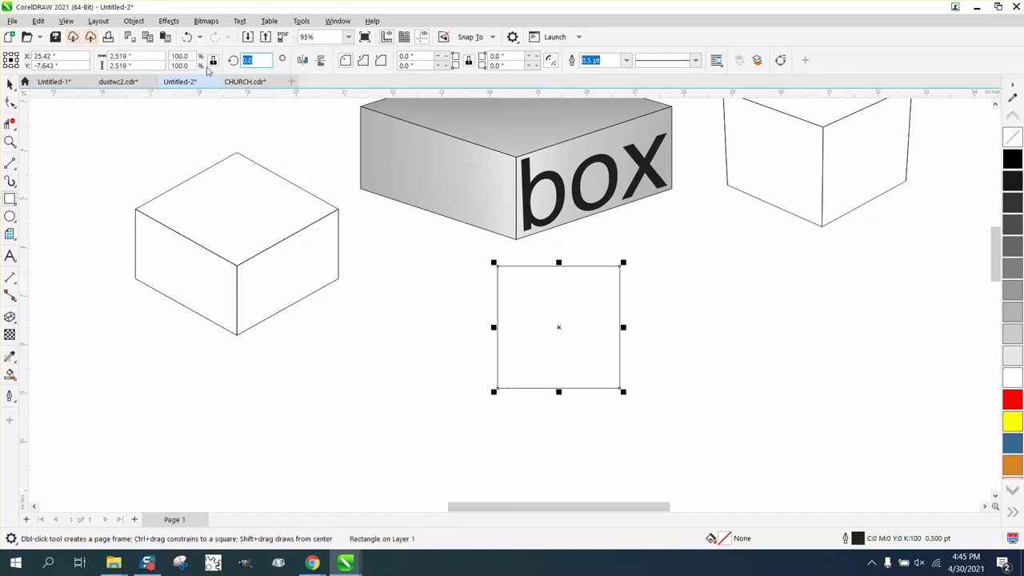
text(45)
key(Return)
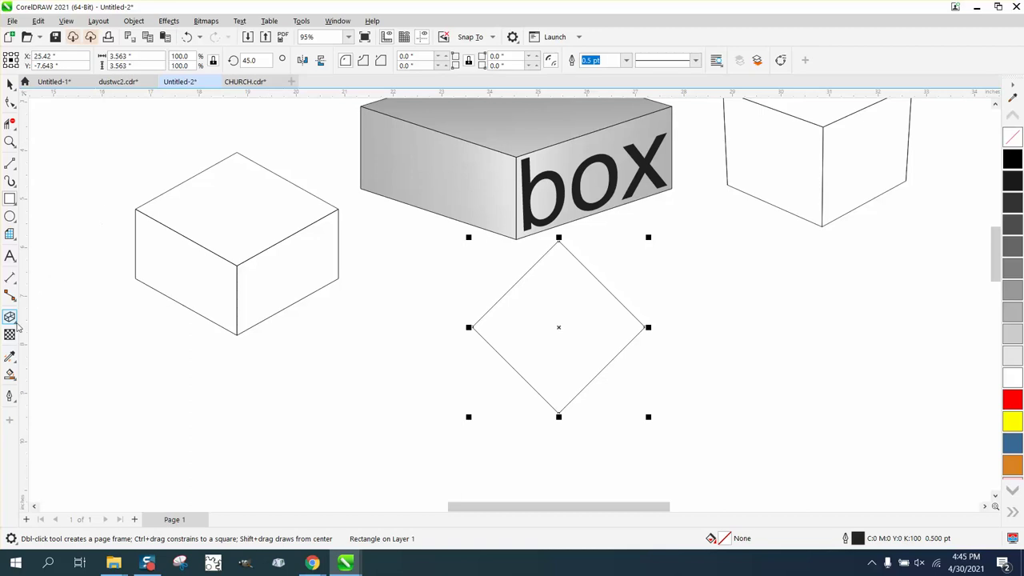
Step: Extrude the diamond to depth 20 receding toward the upper left, adjusting the vanishing point
click(16, 325)
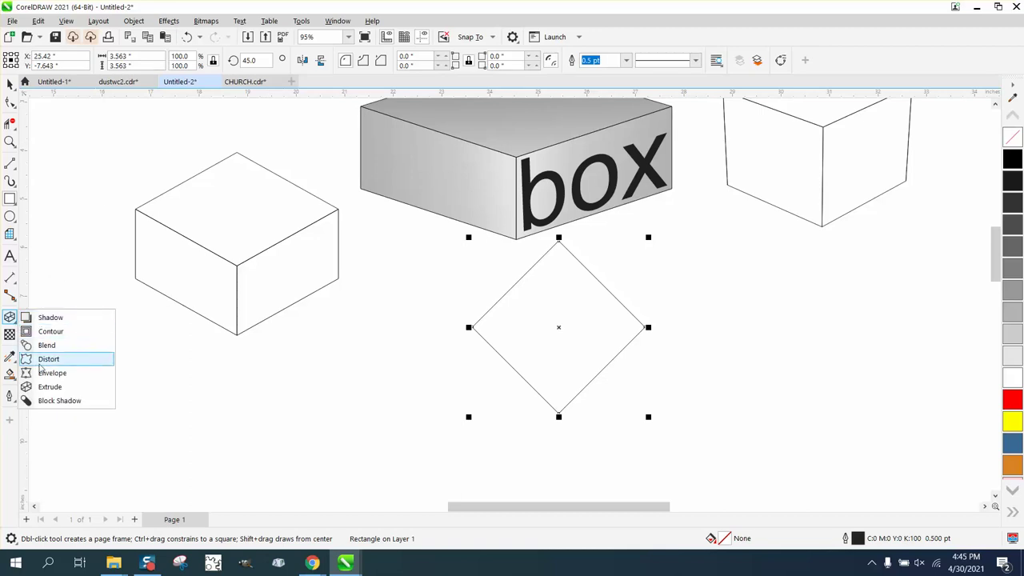
click(46, 387)
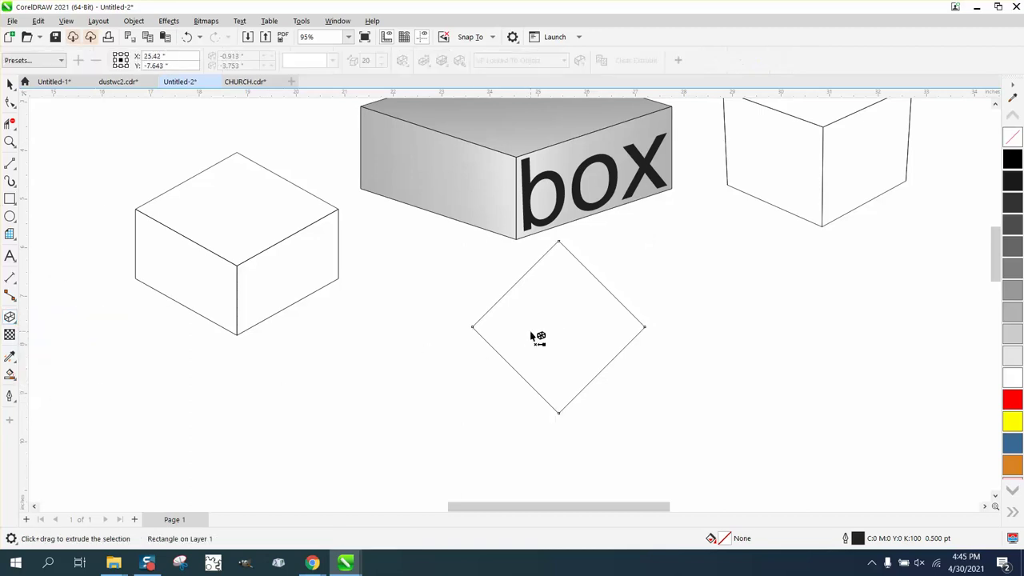
drag(536, 336, 574, 376)
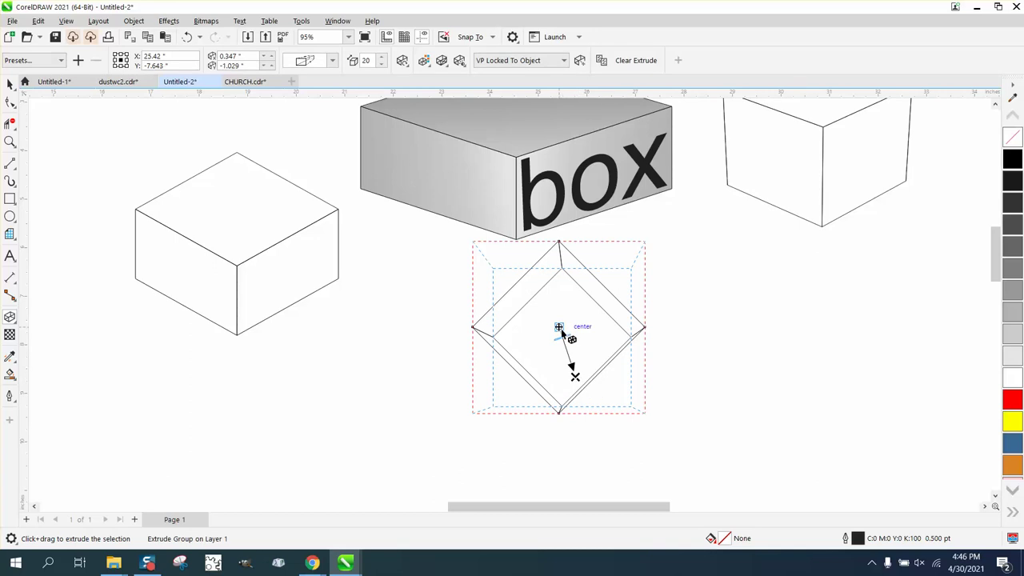
drag(574, 376, 593, 396)
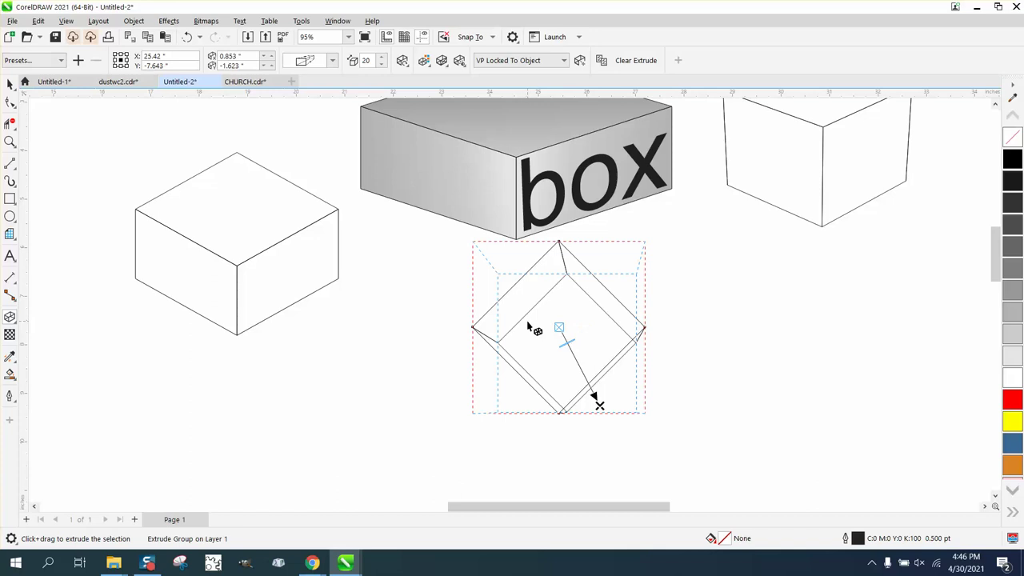
click(188, 38)
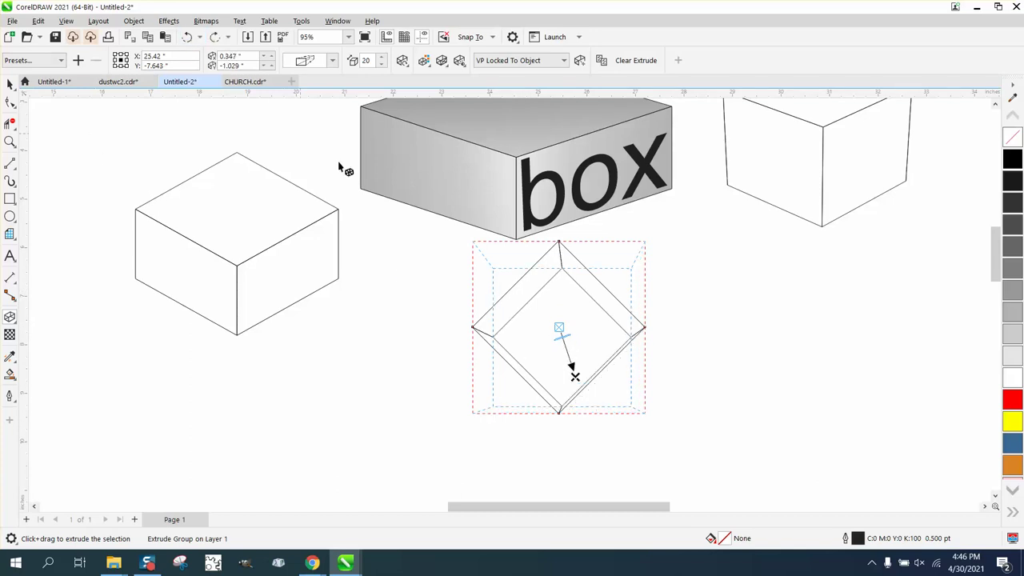
click(187, 38)
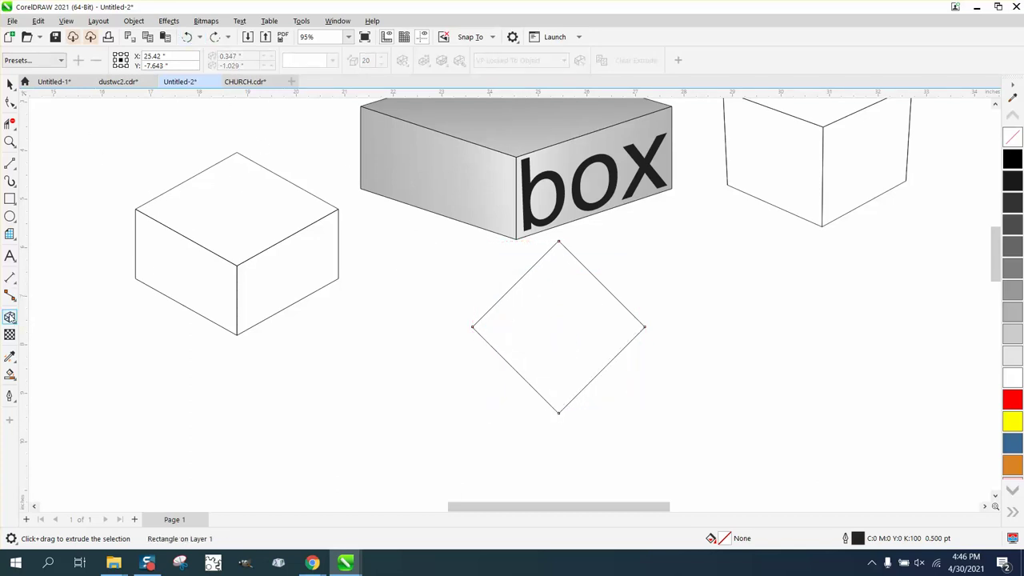
drag(560, 331, 510, 296)
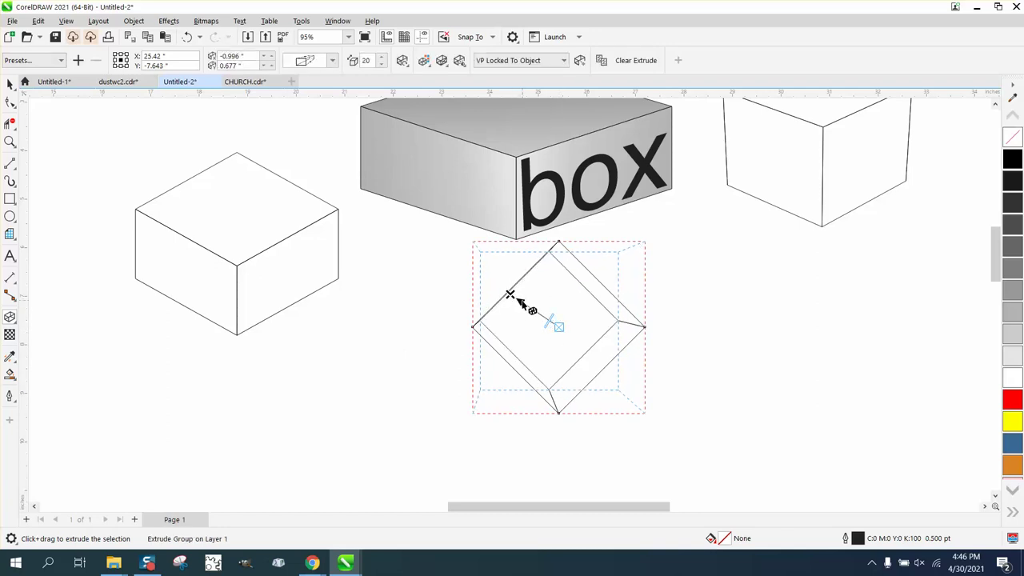
drag(509, 295, 530, 283)
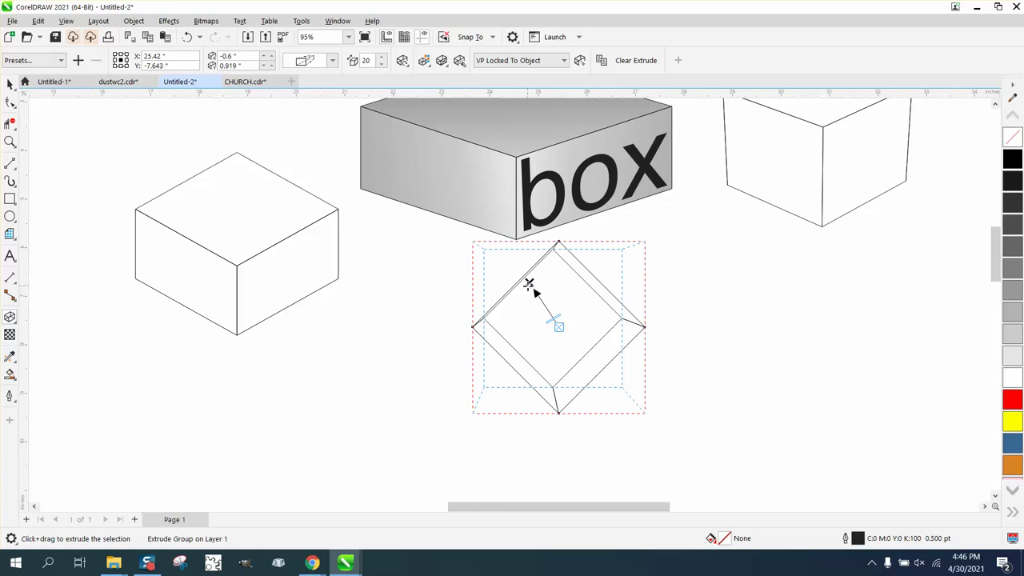
Step: Tilt the extrusion with Extrude Rotation and move its vanishing point upward
click(401, 61)
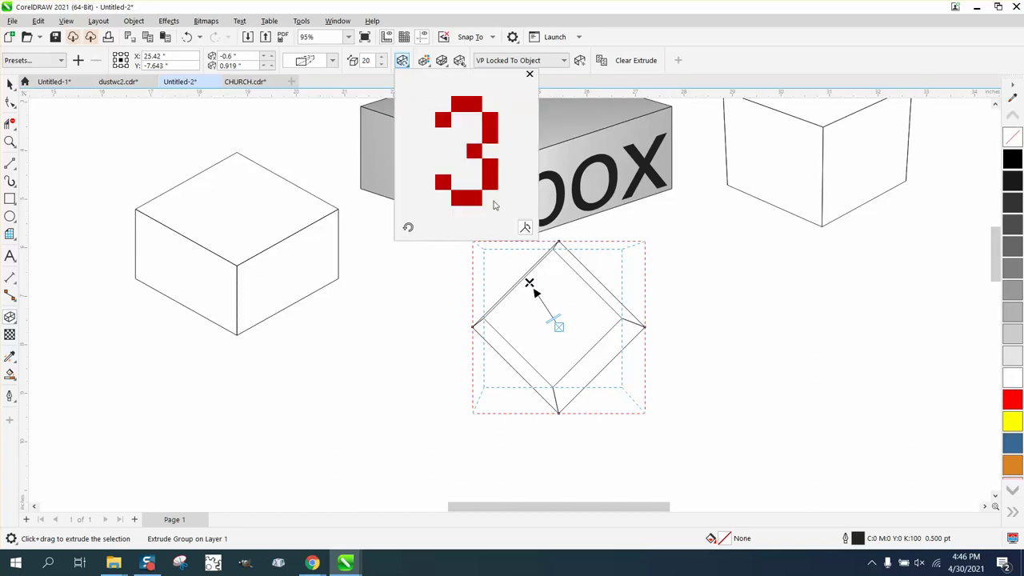
drag(476, 200, 524, 216)
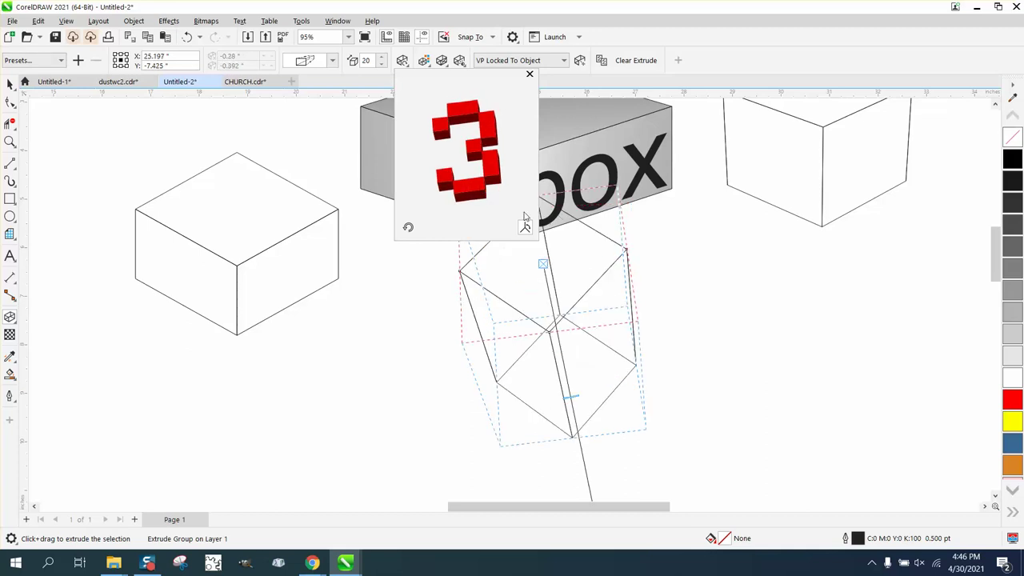
click(571, 400)
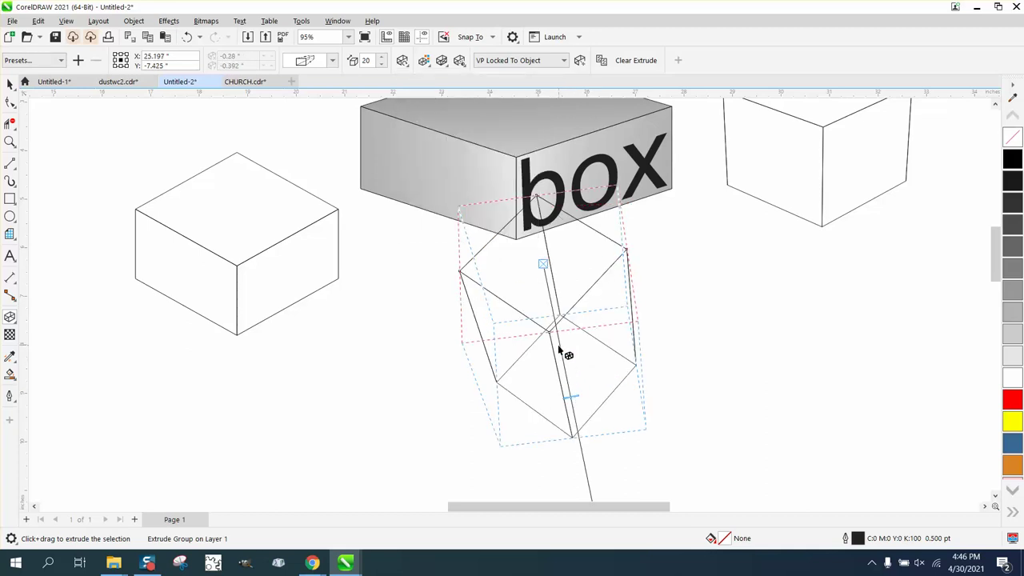
click(9, 83)
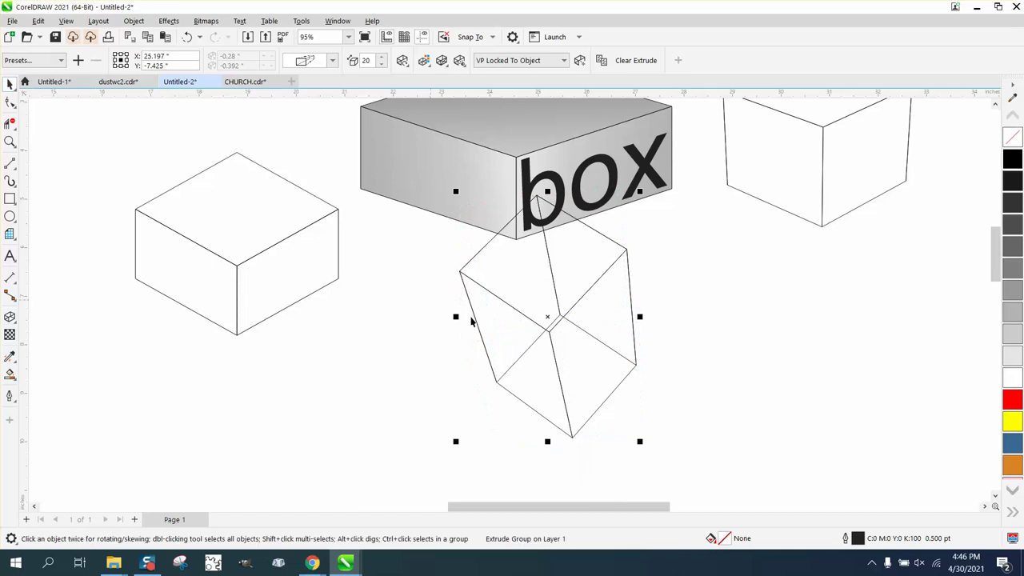
click(10, 317)
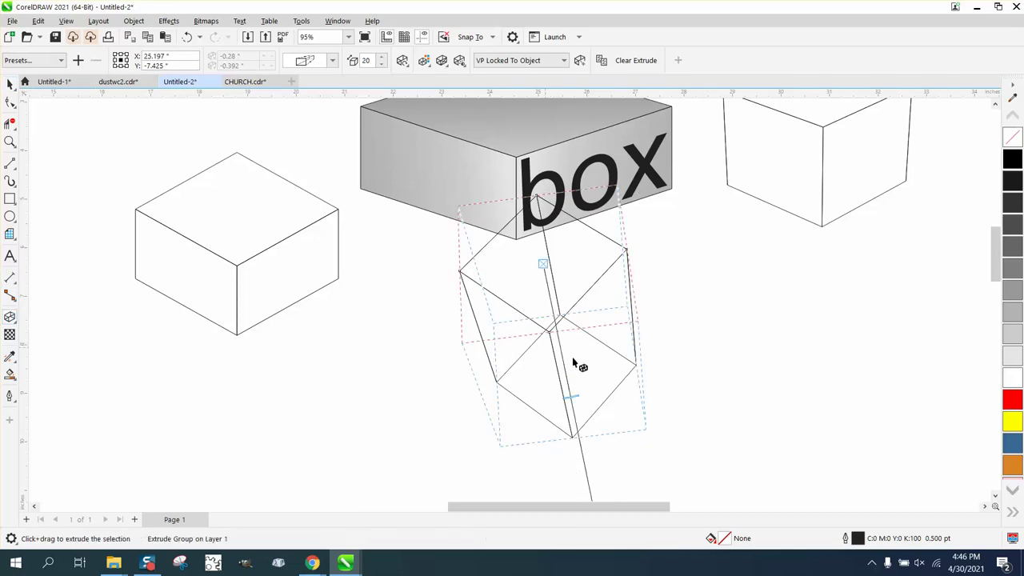
drag(573, 397, 560, 351)
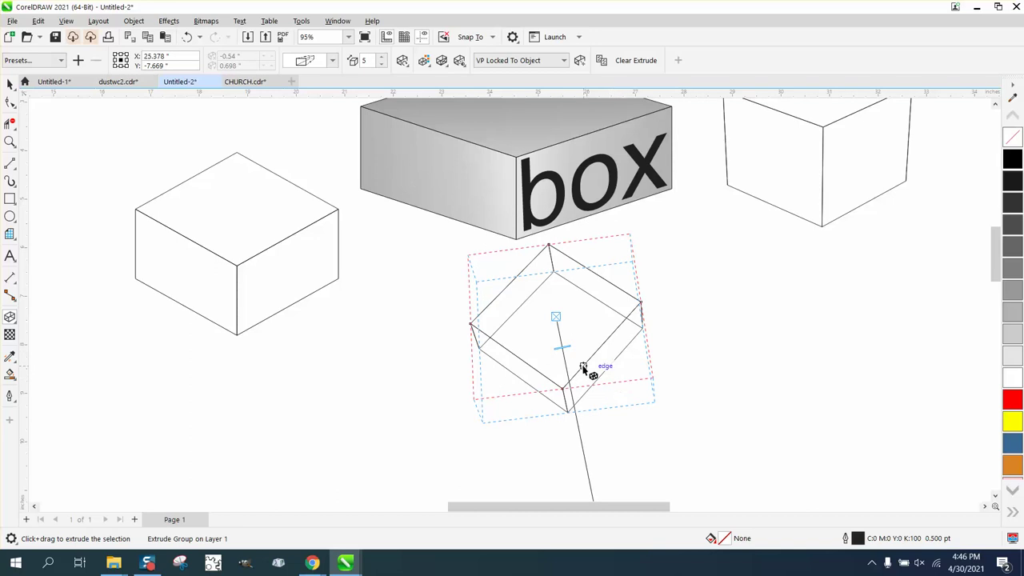
scroll(525, 345, down, 1)
scroll(439, 328, down, 1)
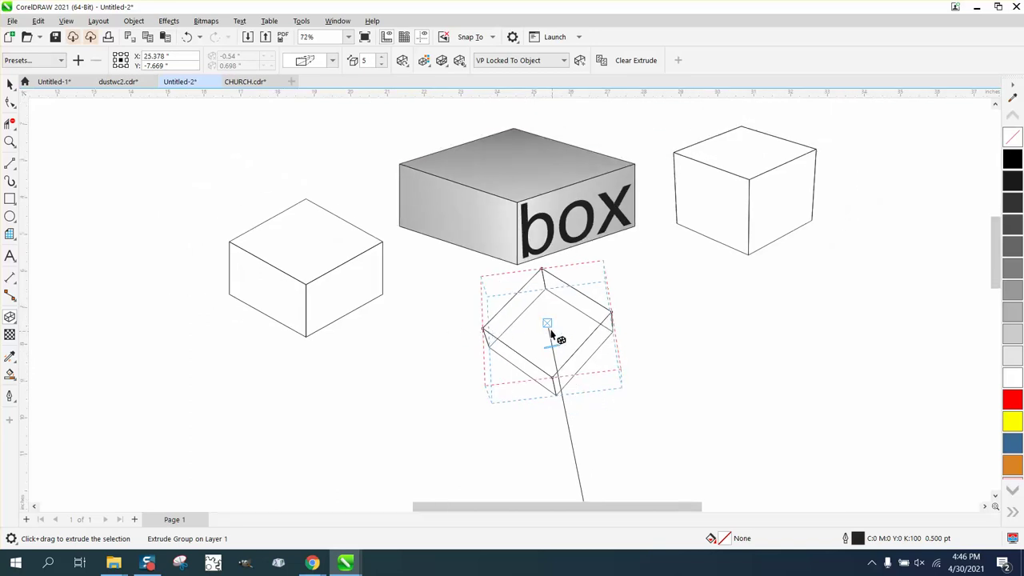
Step: Rotate the extrusion again in 3D into a flatter, shallow depth-5 box
click(402, 61)
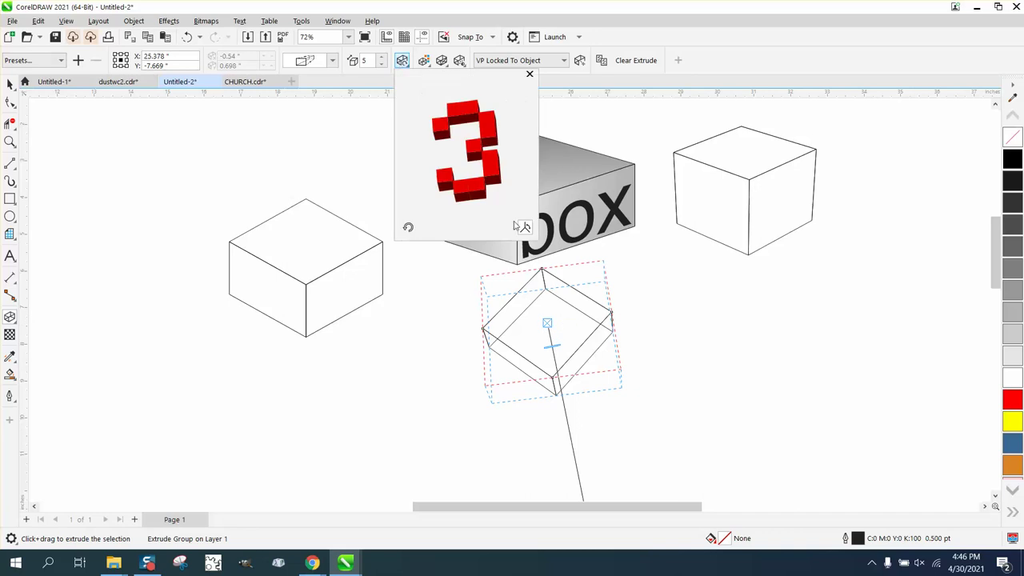
drag(487, 158, 471, 173)
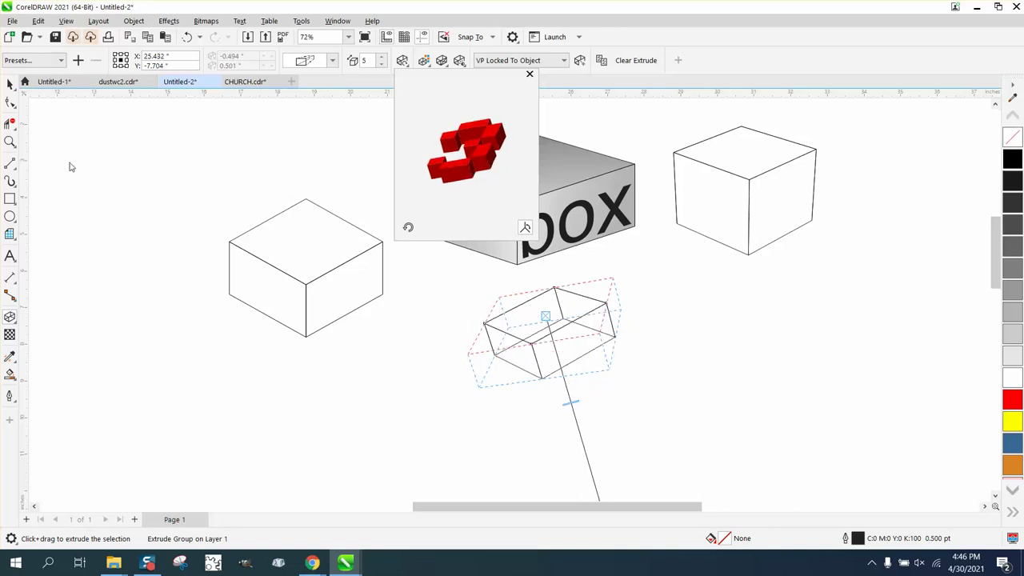
click(15, 92)
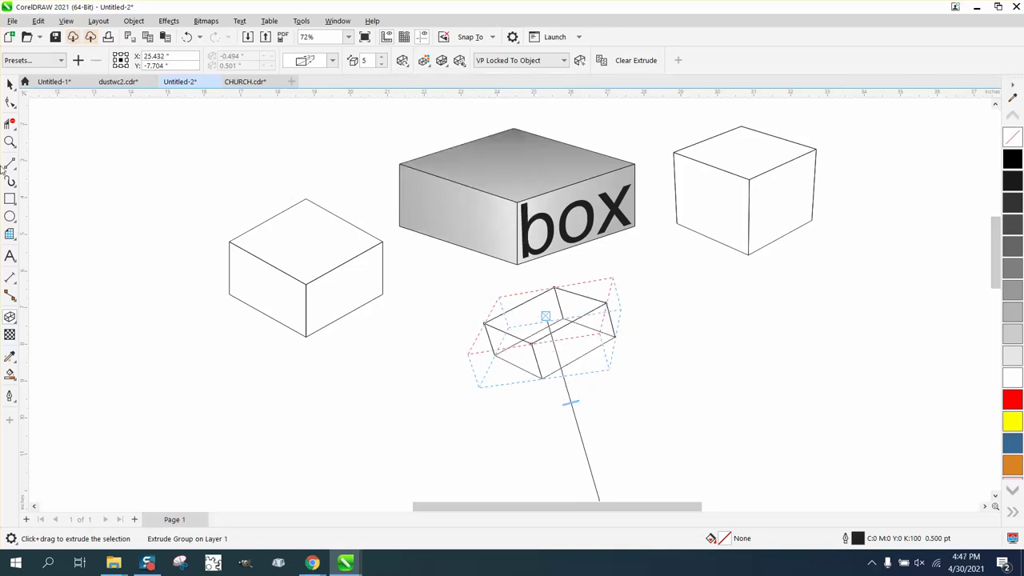
click(9, 84)
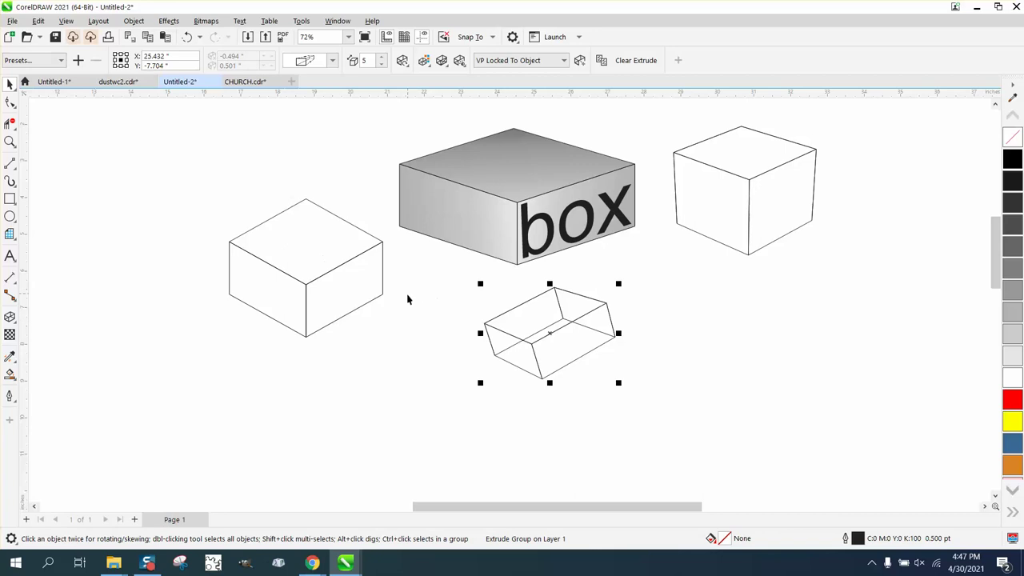
Step: Rotate the extruded box and break the extrude group apart into plain shapes
drag(469, 281, 624, 388)
click(572, 320)
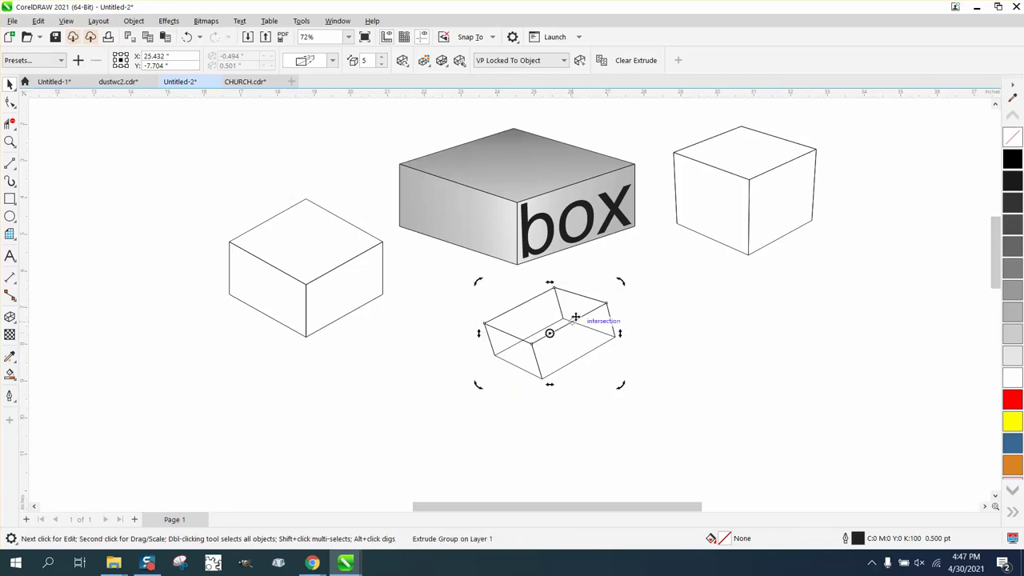
drag(620, 283, 631, 292)
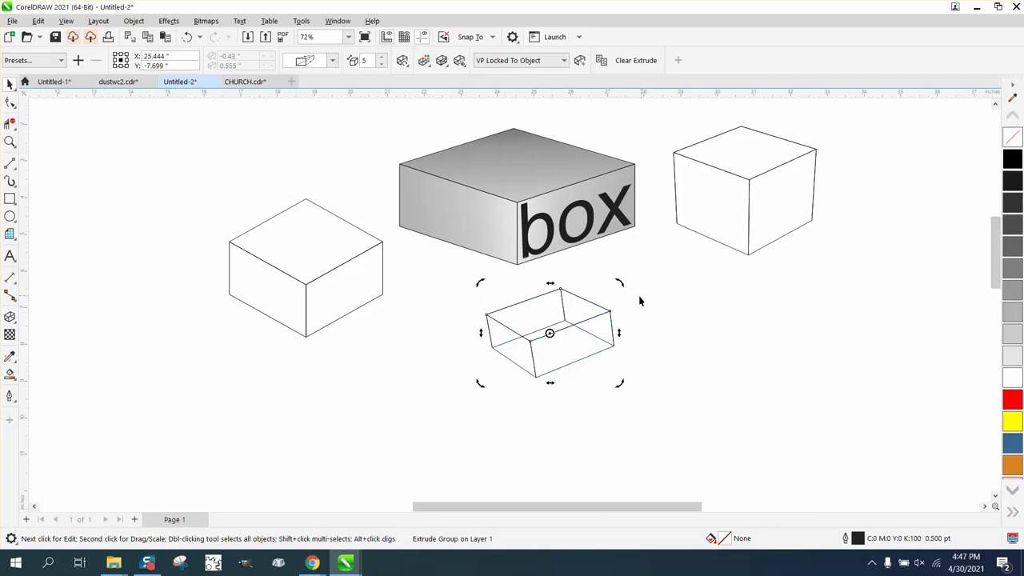
click(134, 21)
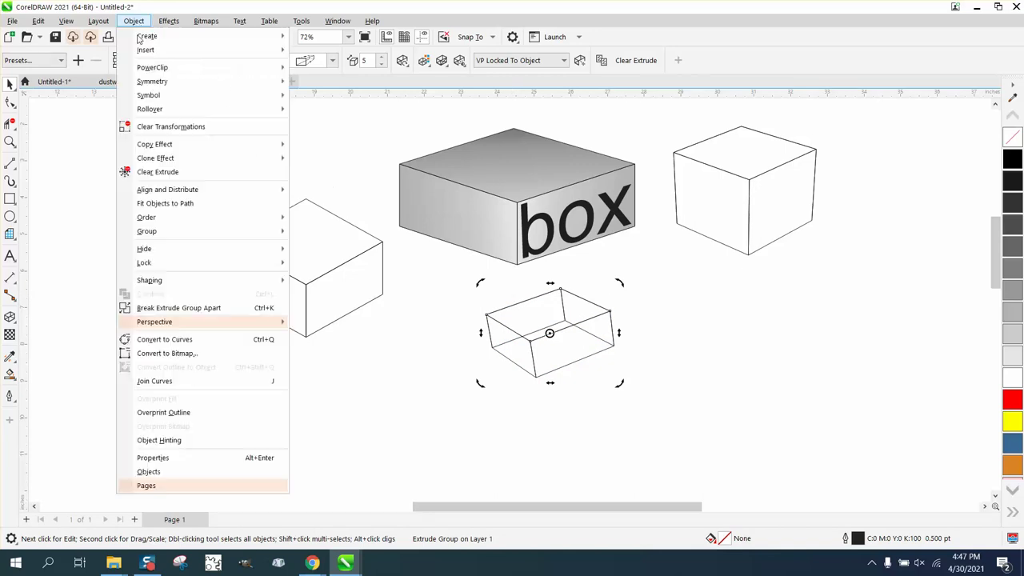
click(197, 308)
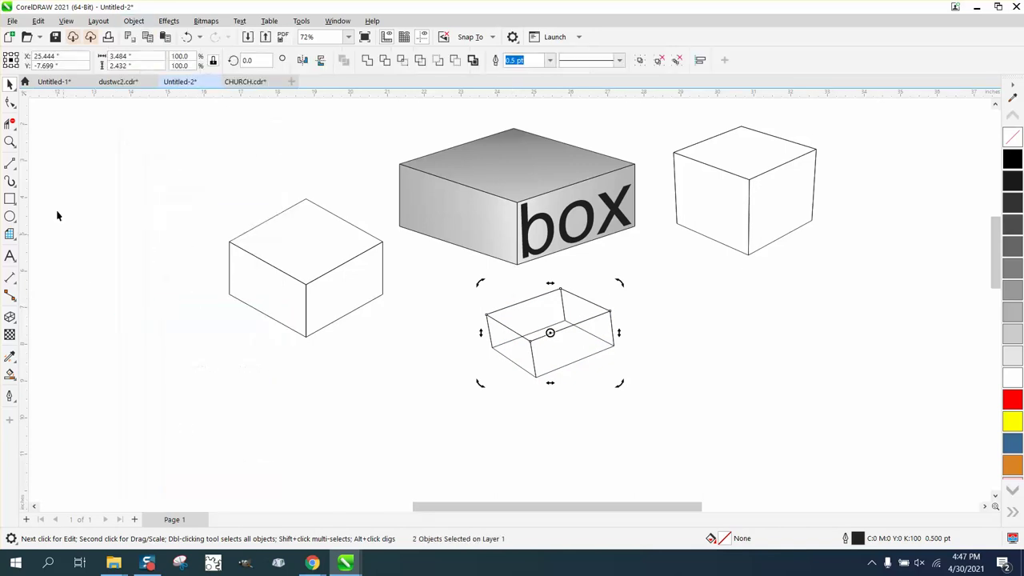
Step: Delete the box's hidden interior lines with Virtual Segment Delete and tilt it to 3.062°
click(10, 126)
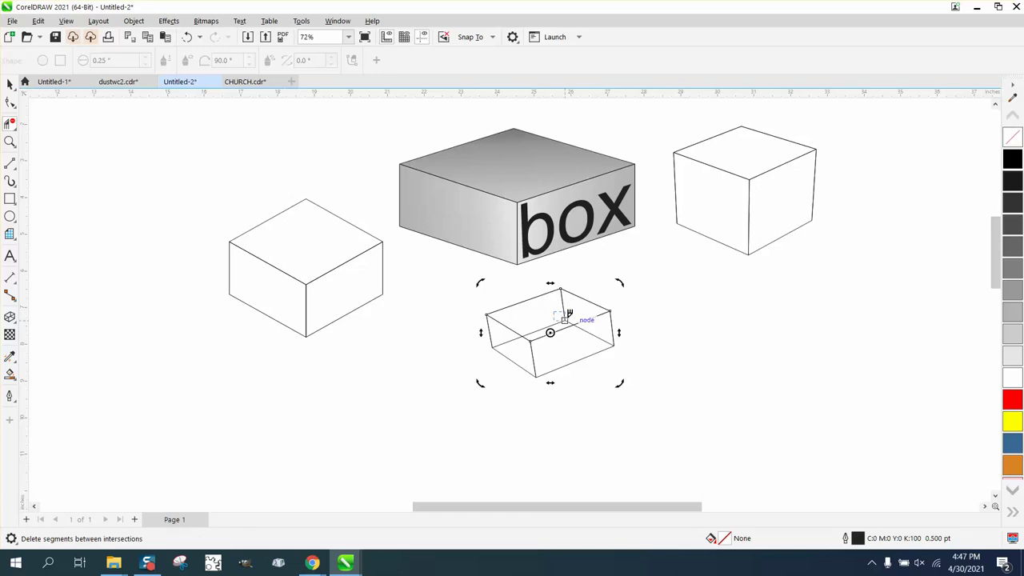
click(567, 313)
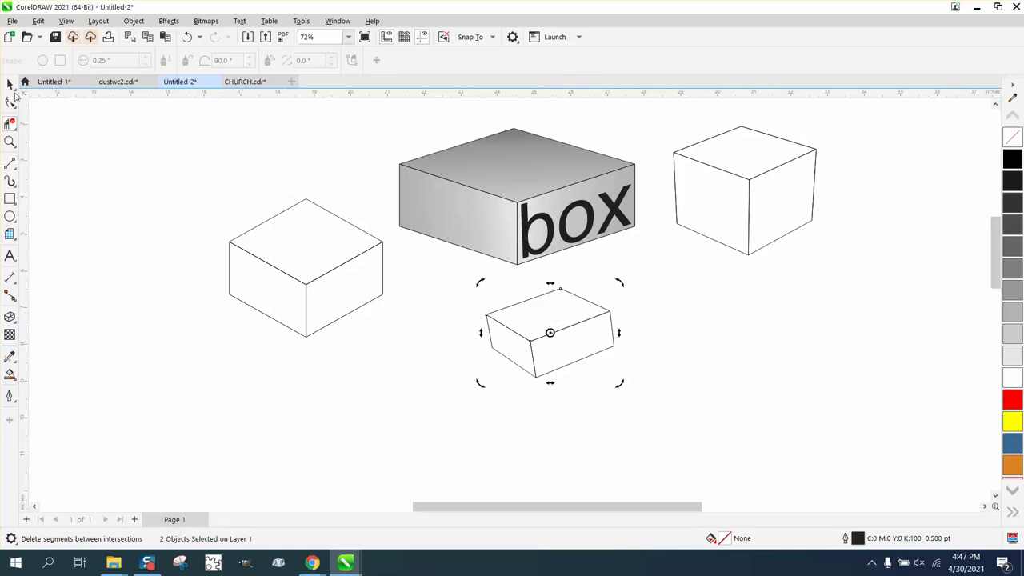
click(10, 85)
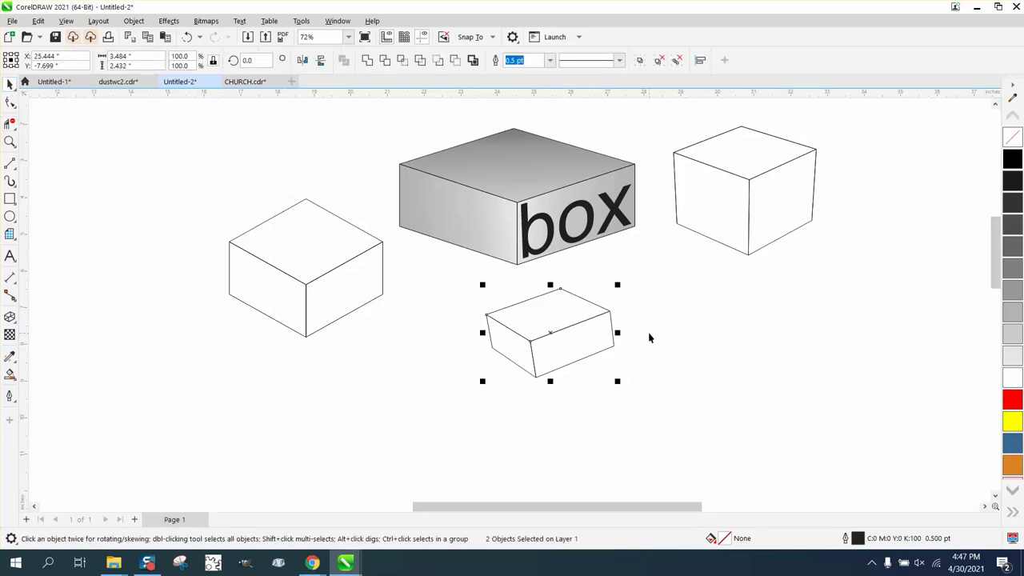
click(585, 330)
mouse_move(614, 287)
mouse_down()
mouse_move(627, 298)
mouse_move(603, 280)
mouse_up()
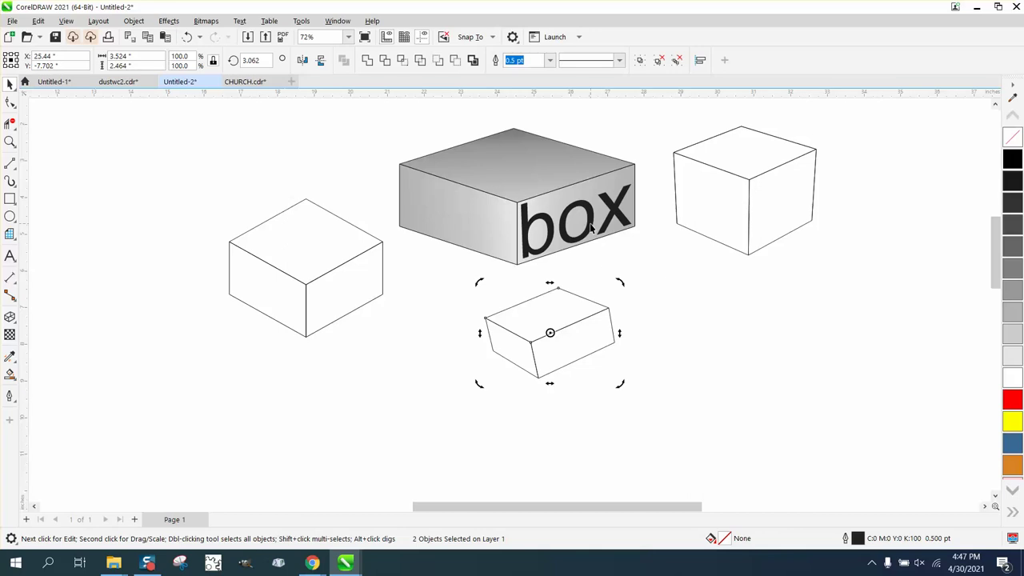
Step: Smart Fill the right cube's right face into a separate shape, moved aside, unfilled with black outline
click(10, 257)
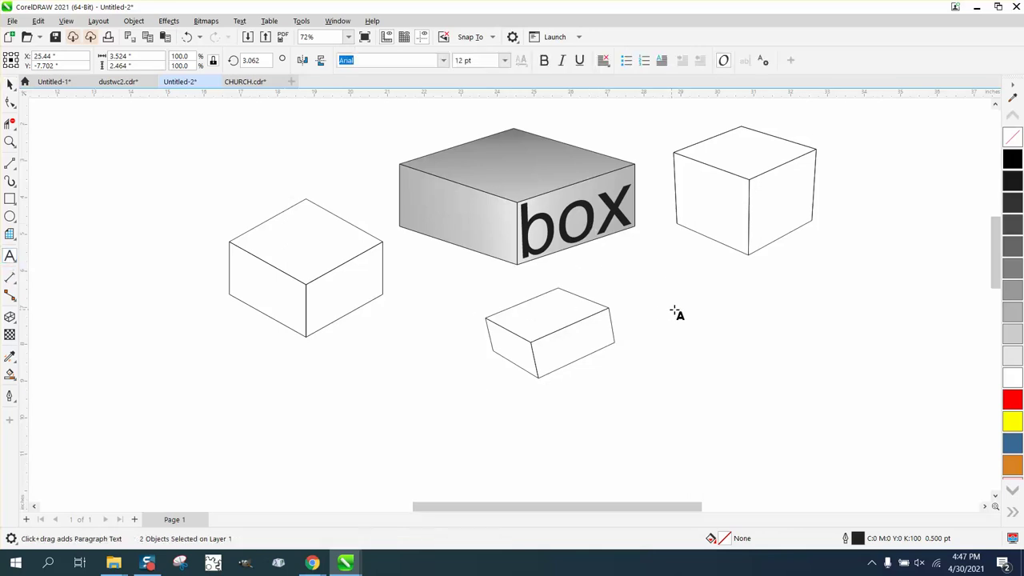
click(10, 84)
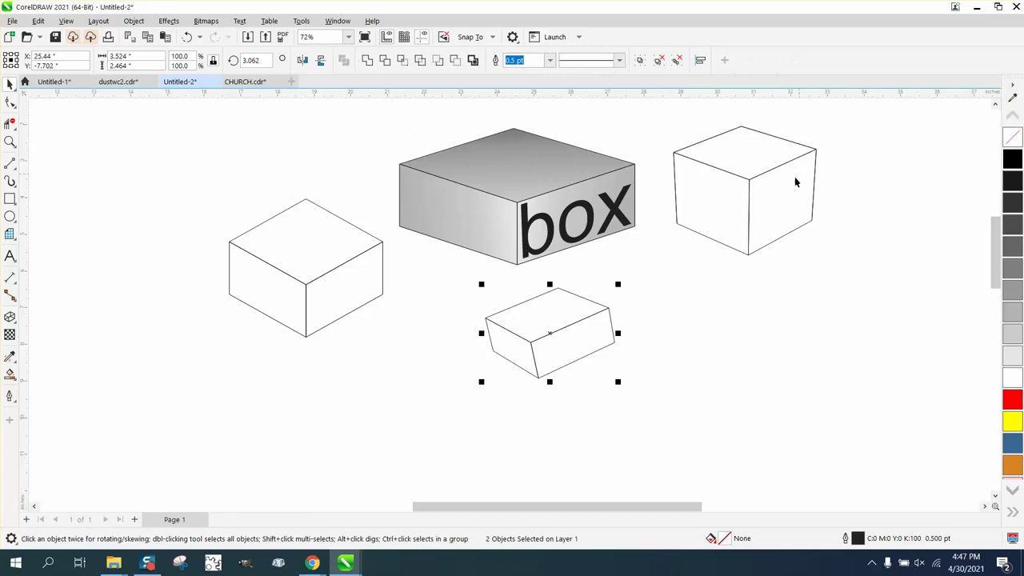
click(11, 376)
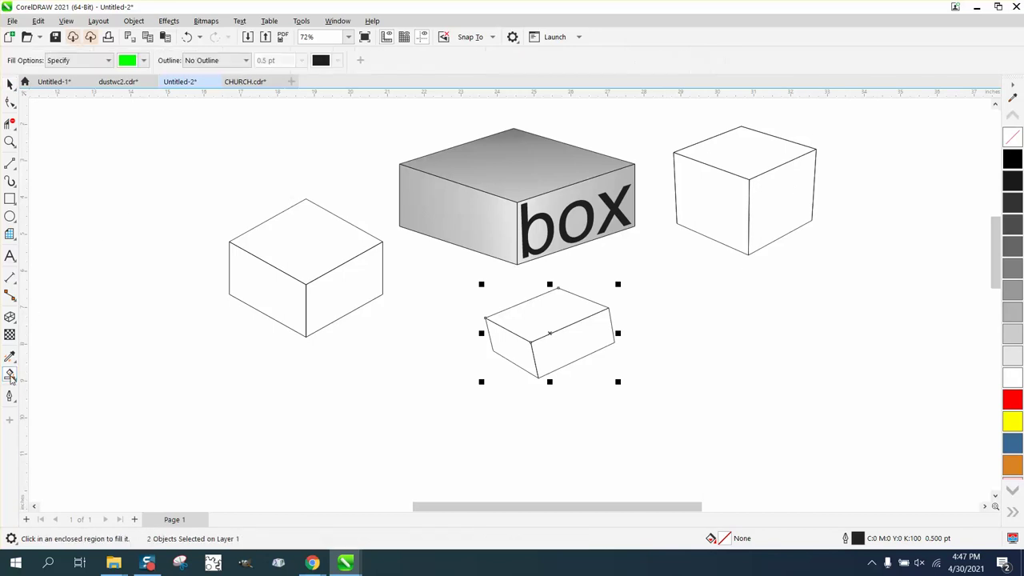
click(776, 200)
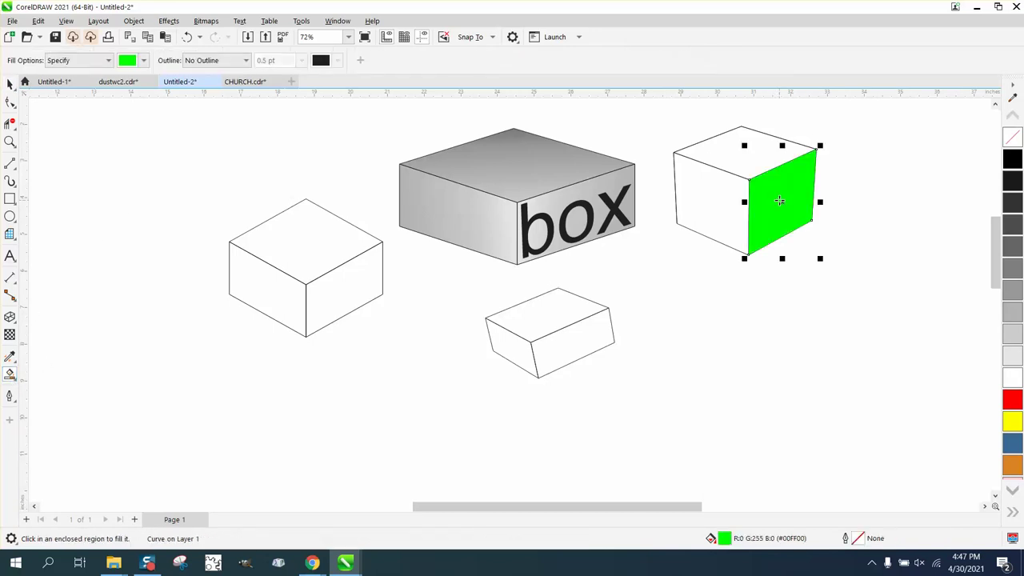
key(shift+Right)
scroll(778, 200, down, 2)
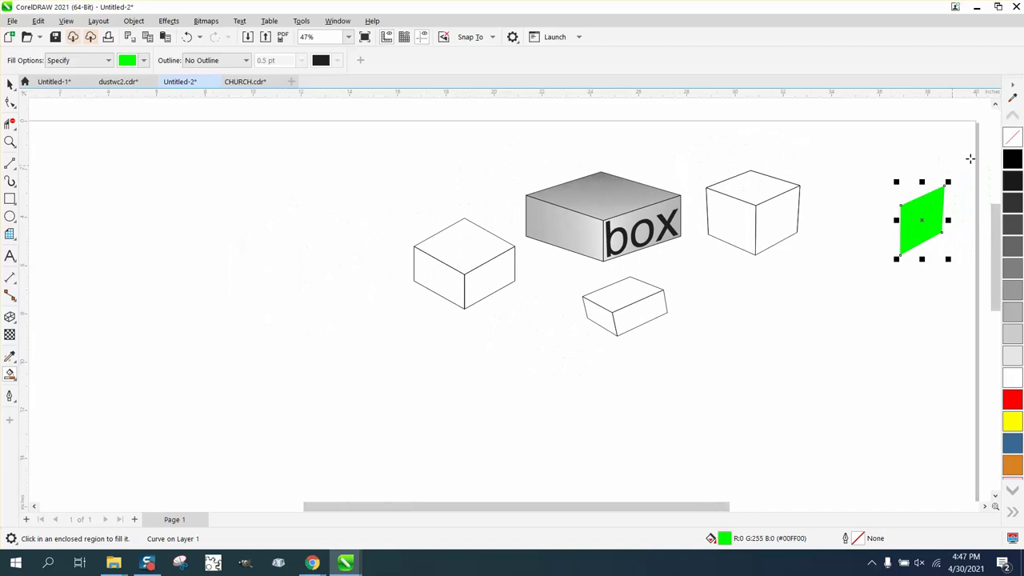
click(1012, 139)
right_click(1012, 159)
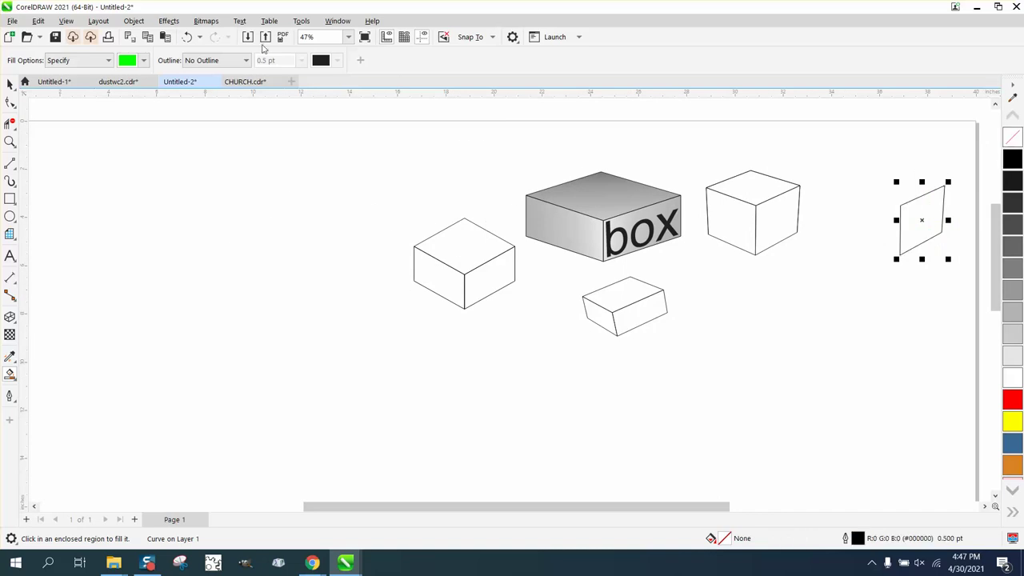
Step: Apply a one-step inner contour to the face, replacing a 0.25-inch offset with 0.1 inch
click(168, 20)
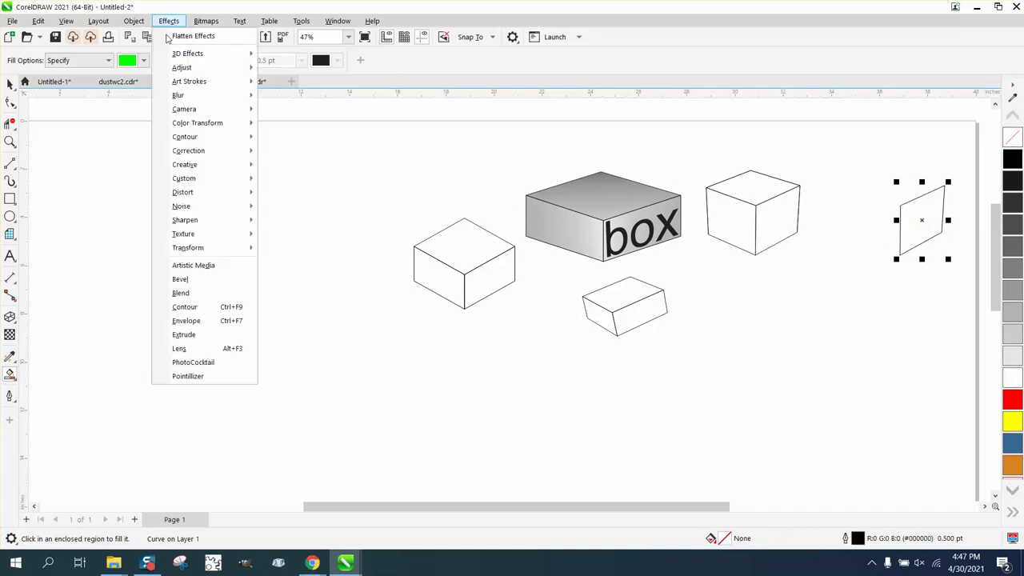
click(183, 307)
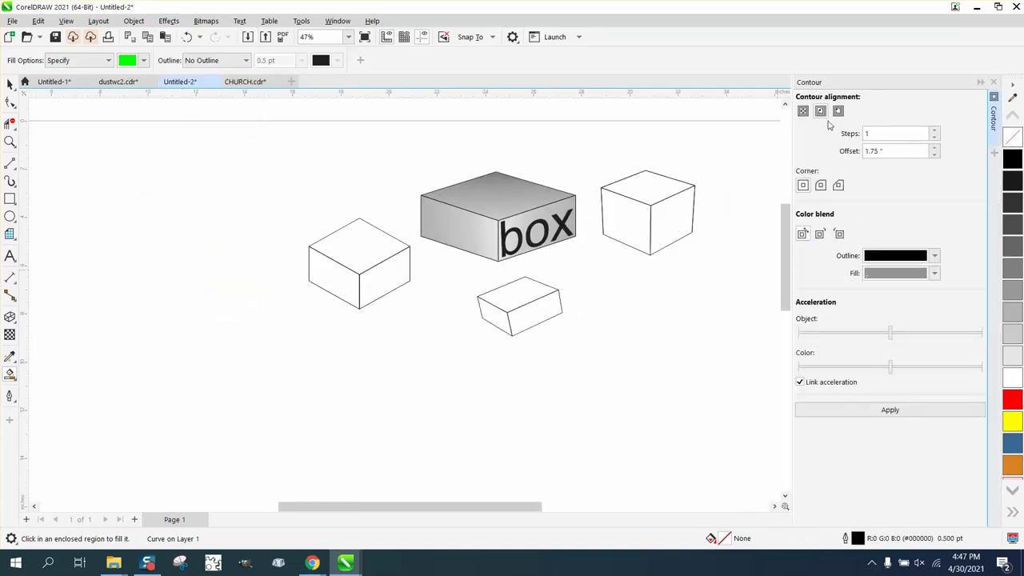
click(899, 151)
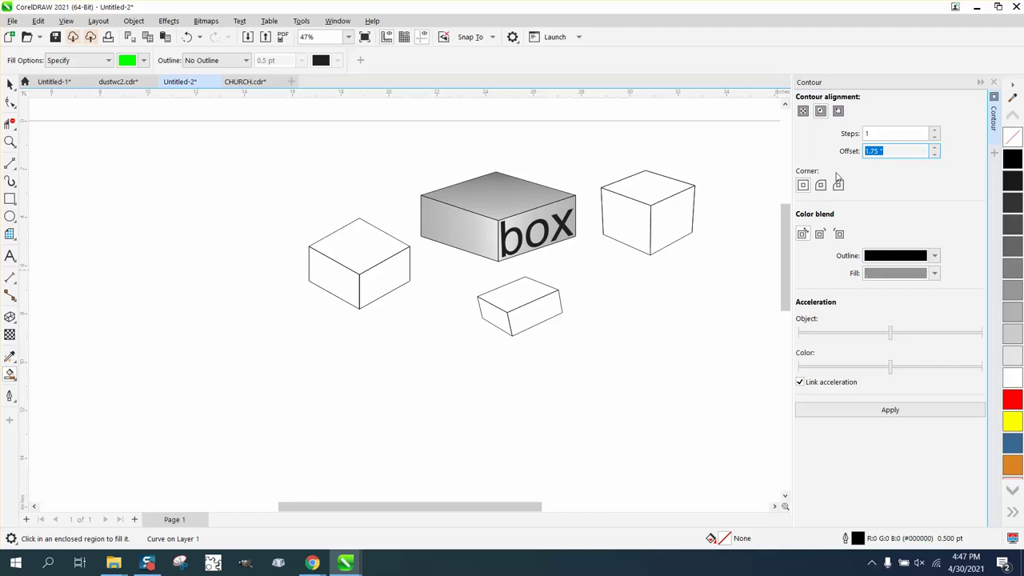
text(.25)
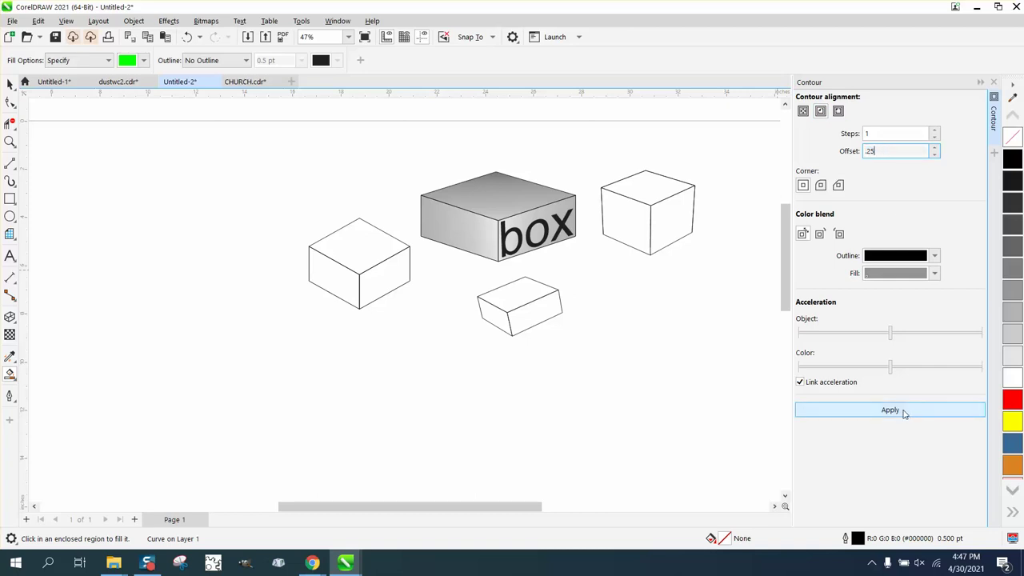
click(896, 411)
drag(529, 509, 582, 509)
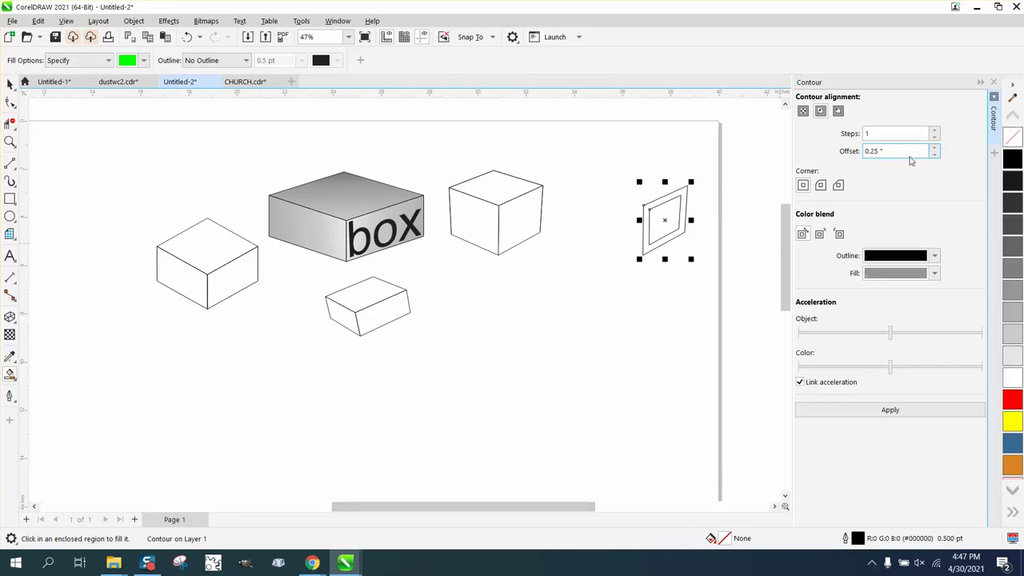
click(187, 36)
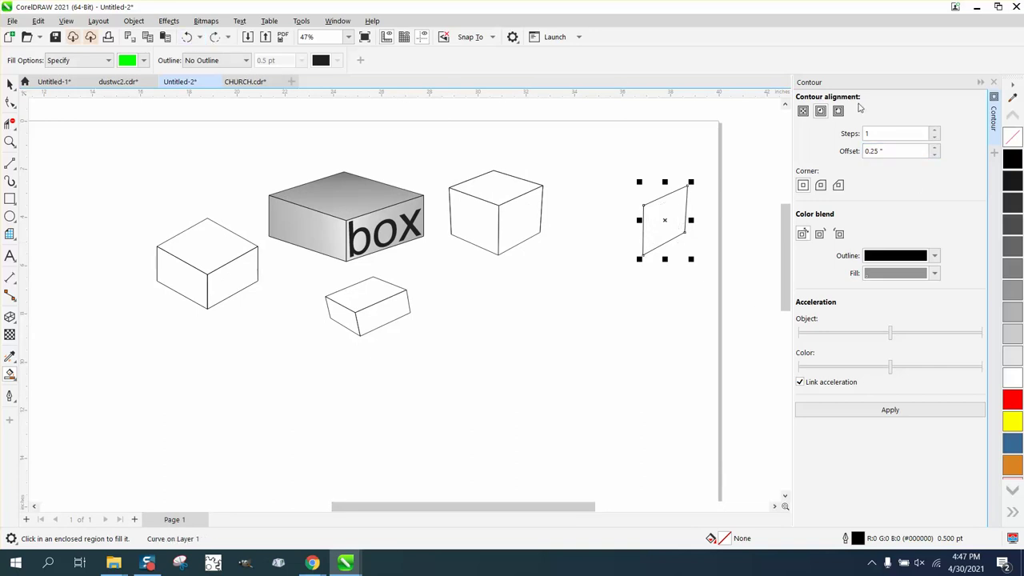
click(888, 150)
double_click(873, 151)
key(BackSpace)
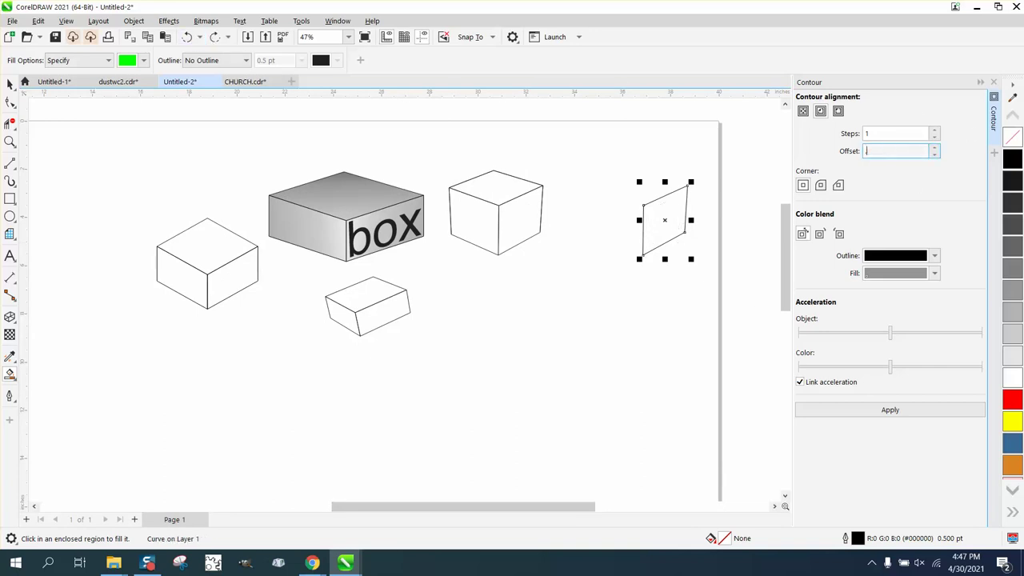
text(.1)
click(884, 411)
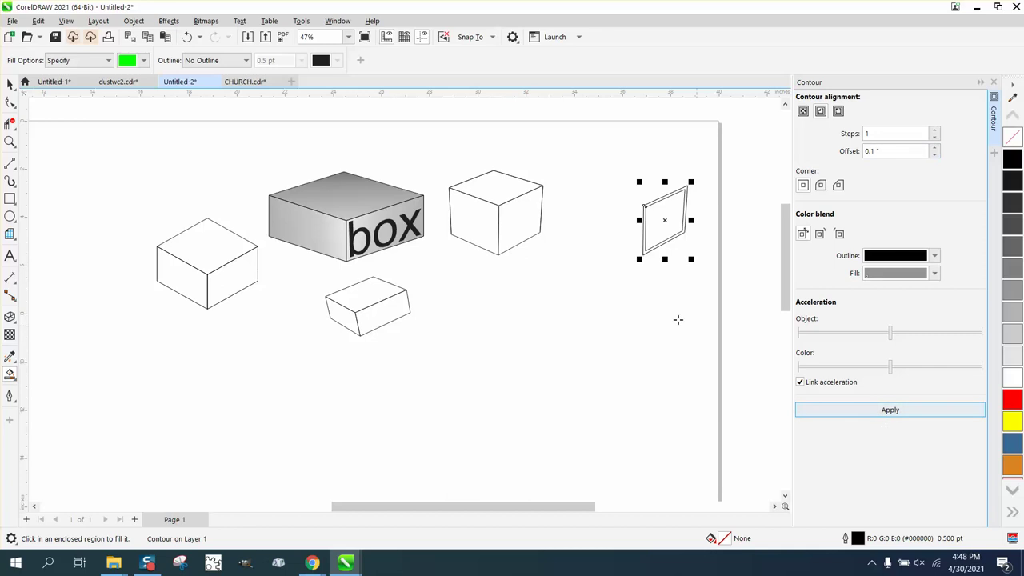
Step: Break the contour apart and place the inner 0.1-inch outline inside the upper-right cube's right face
click(133, 21)
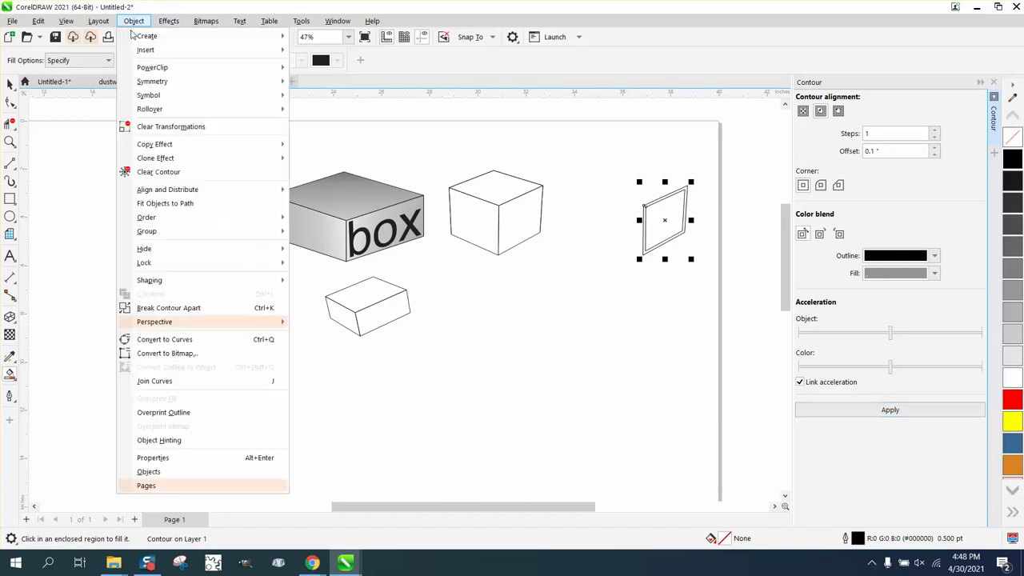
click(168, 309)
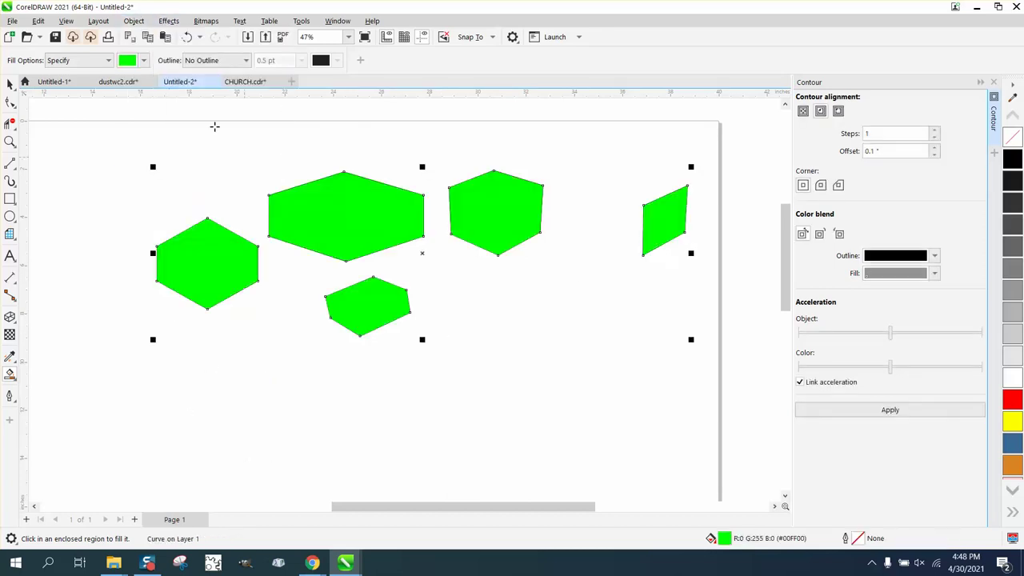
click(186, 37)
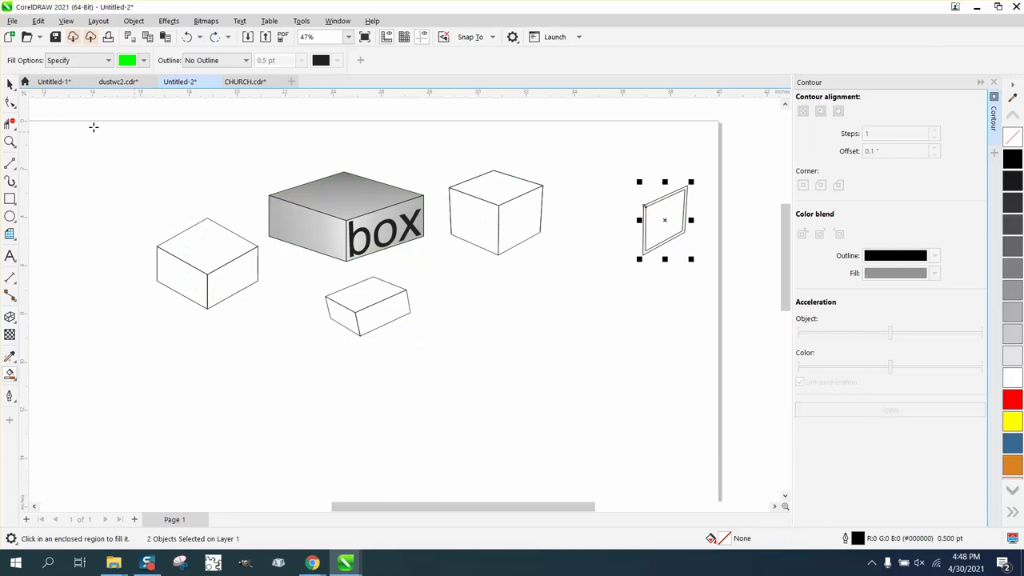
click(10, 84)
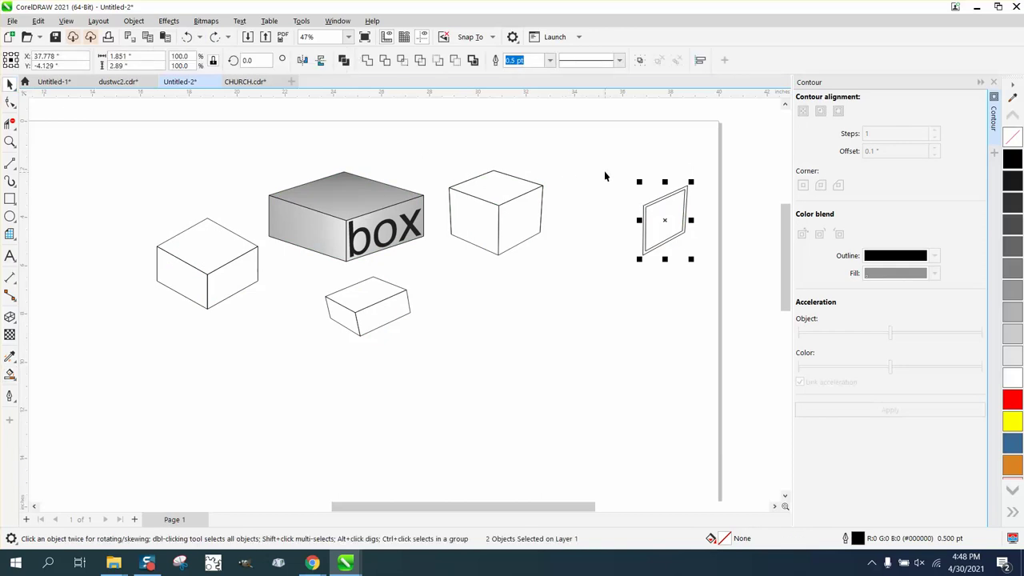
click(640, 203)
click(654, 210)
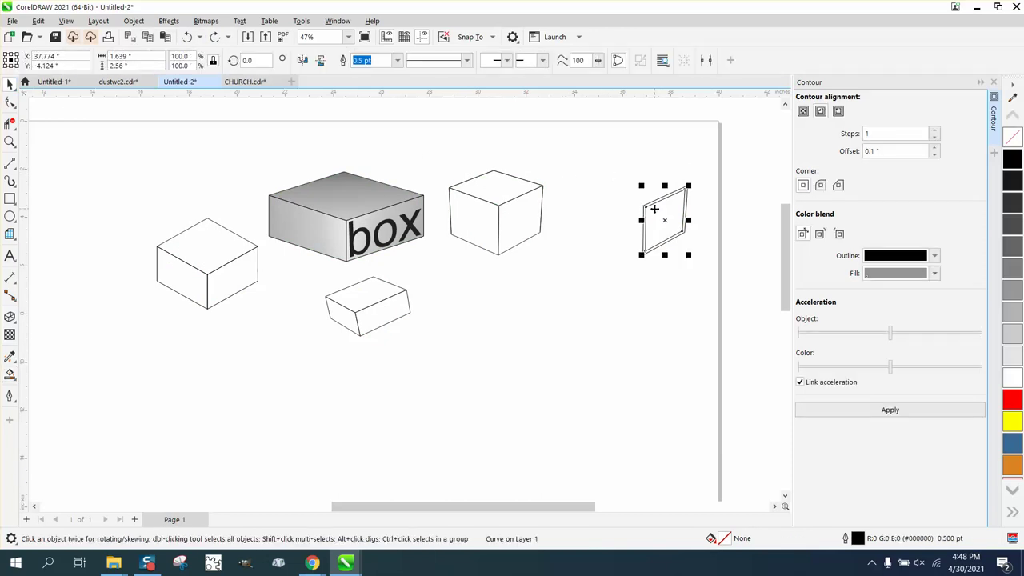
key(ctrl+shift+z)
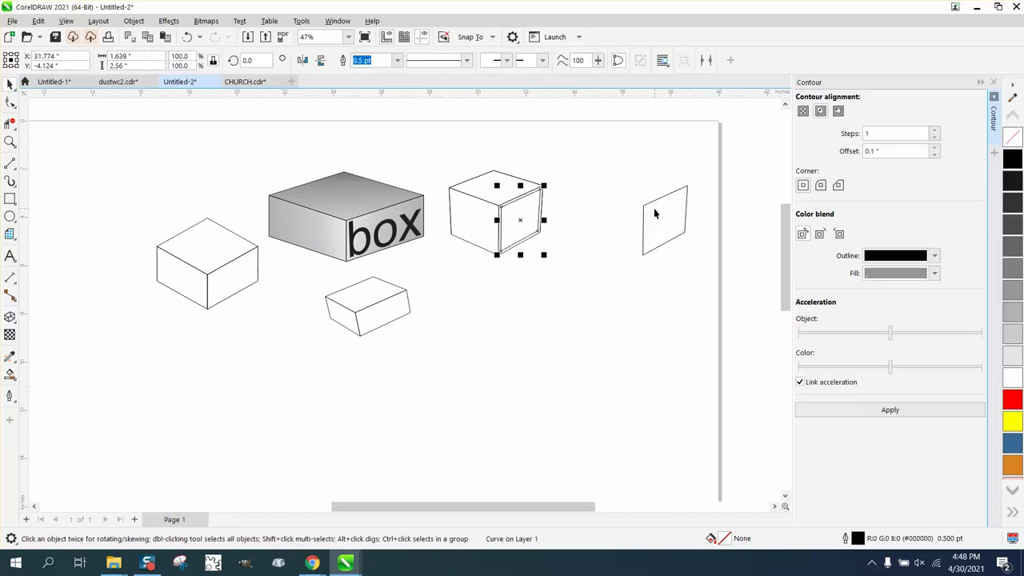
click(10, 142)
click(643, 311)
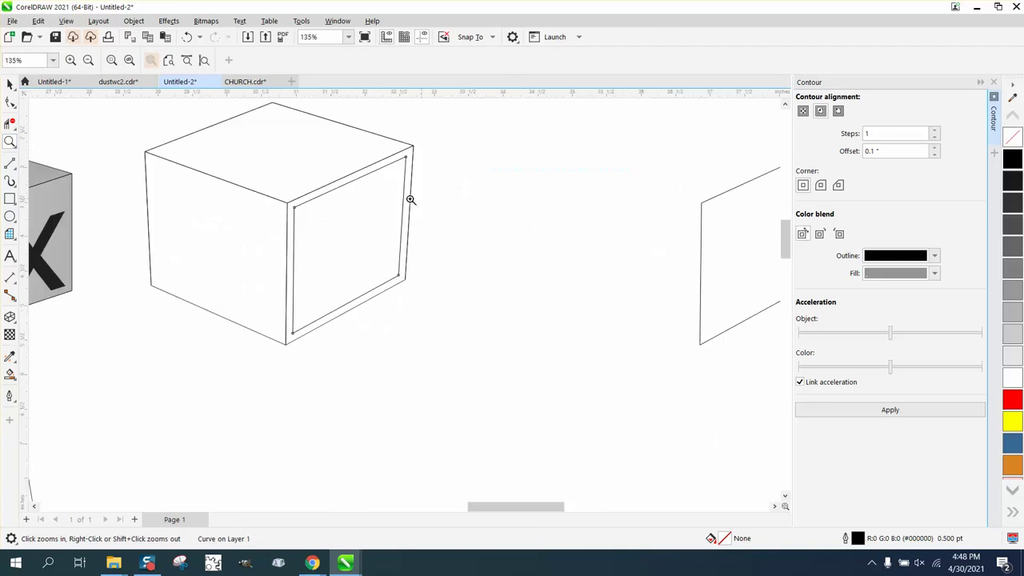
Step: Type BOX in Arial, enlarge it to about 52 pt, and move it onto the framed right face
click(9, 256)
click(260, 384)
text(B)
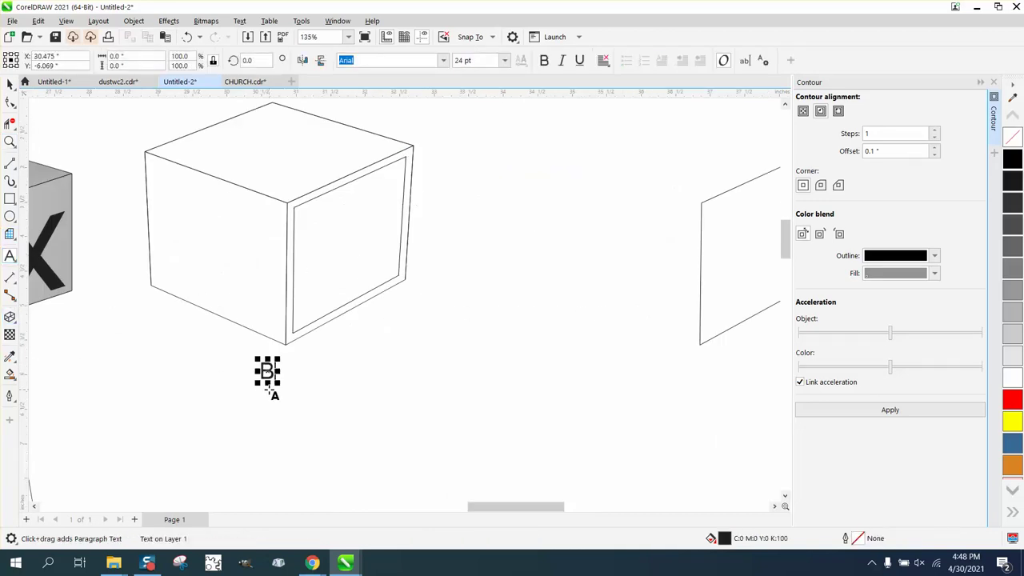
text(OX)
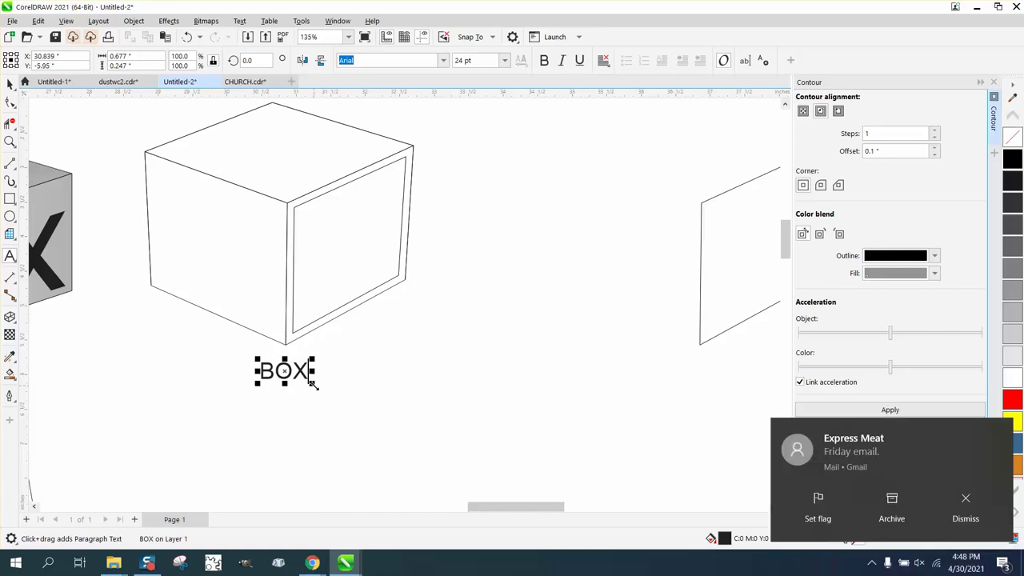
key(Escape)
drag(347, 408, 366, 415)
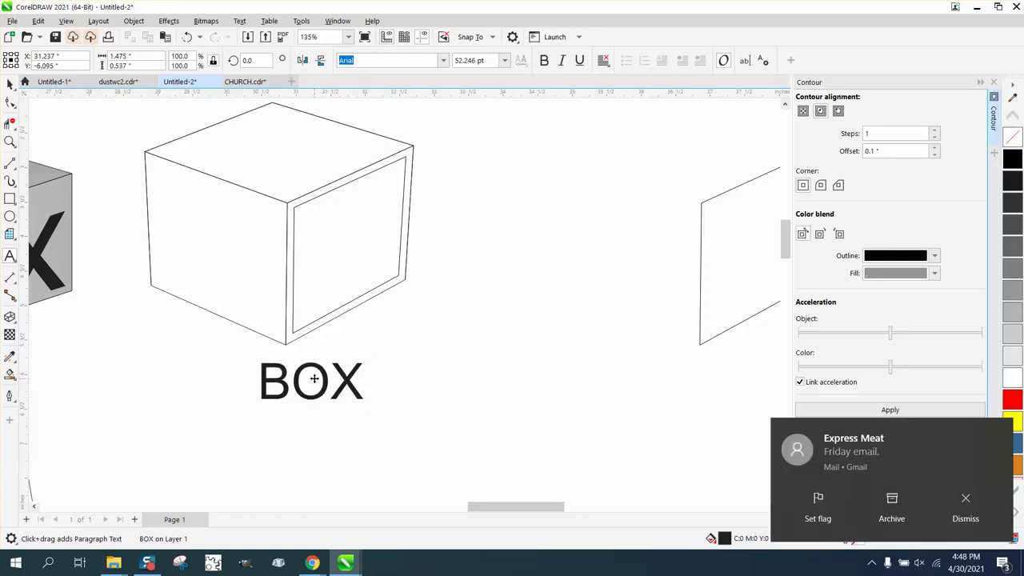
drag(315, 380, 349, 239)
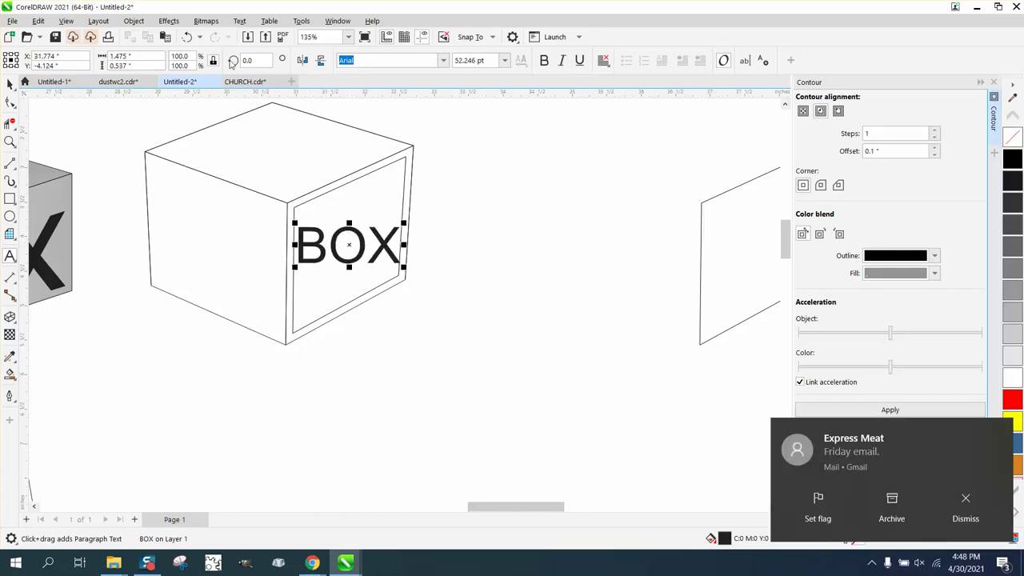
Step: Add a perspective to BOX and drag its four corner nodes onto the right-face frame's corners
click(133, 21)
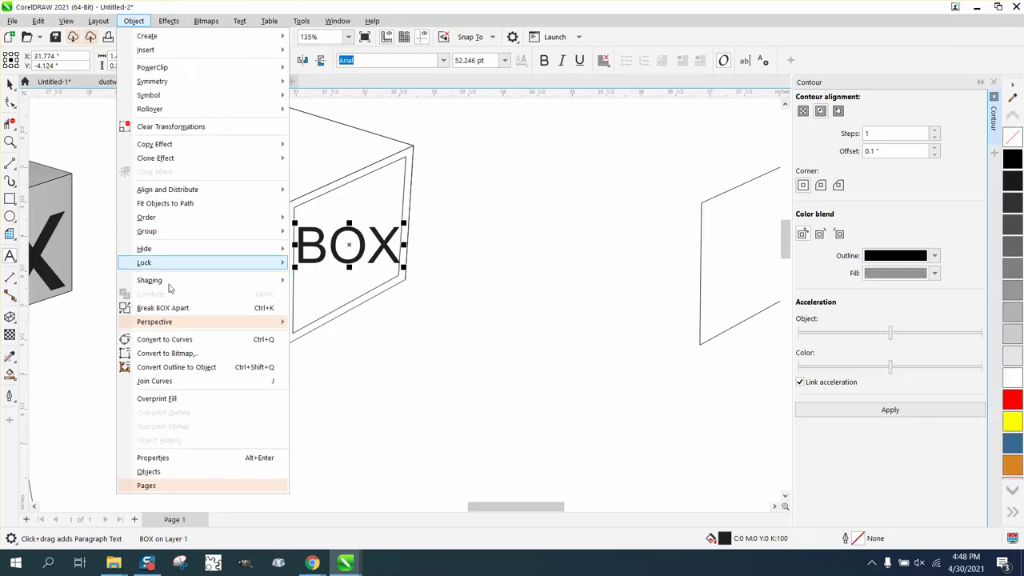
mouse_move(173, 325)
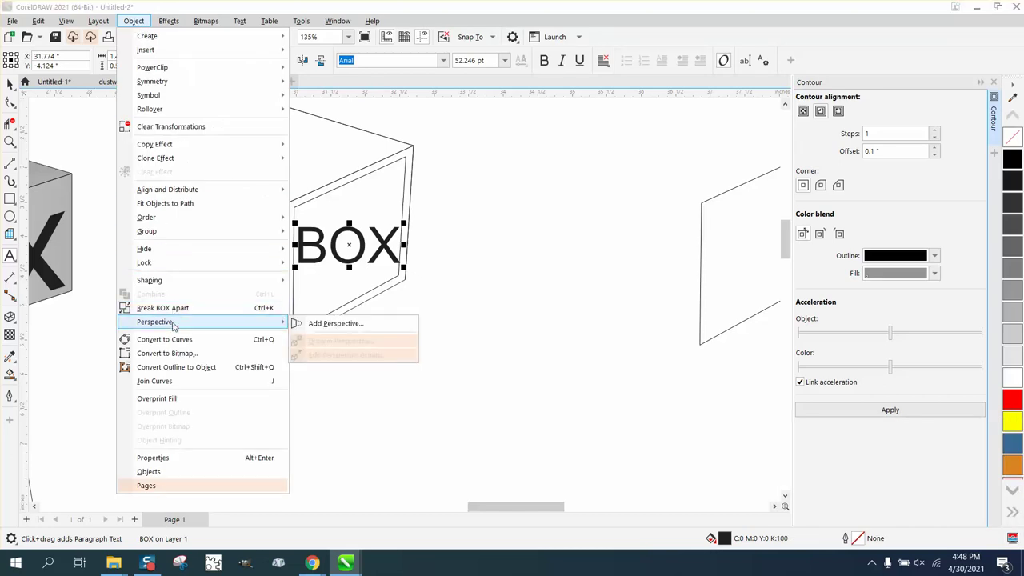
click(339, 325)
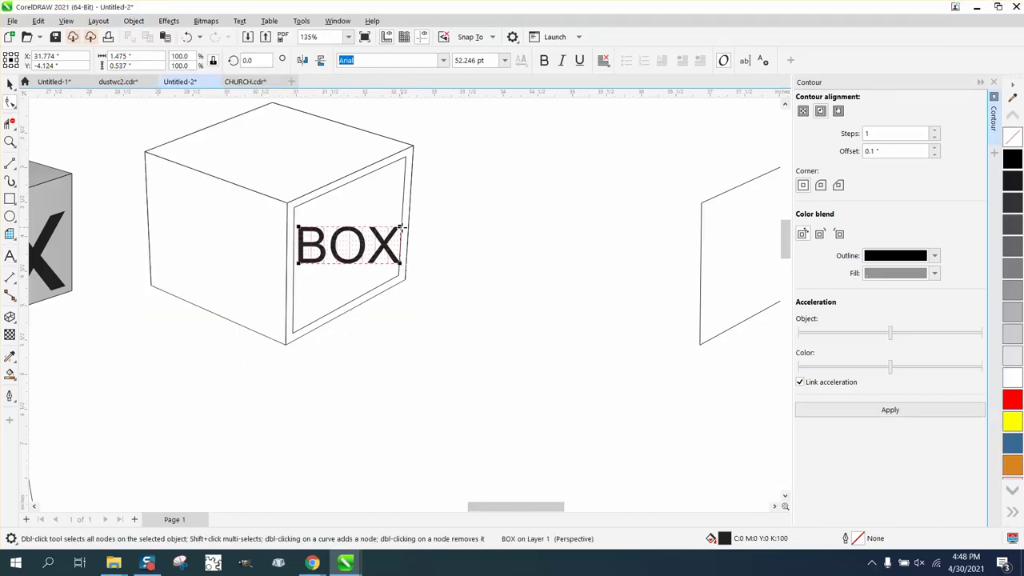
drag(400, 228, 405, 156)
drag(296, 225, 295, 206)
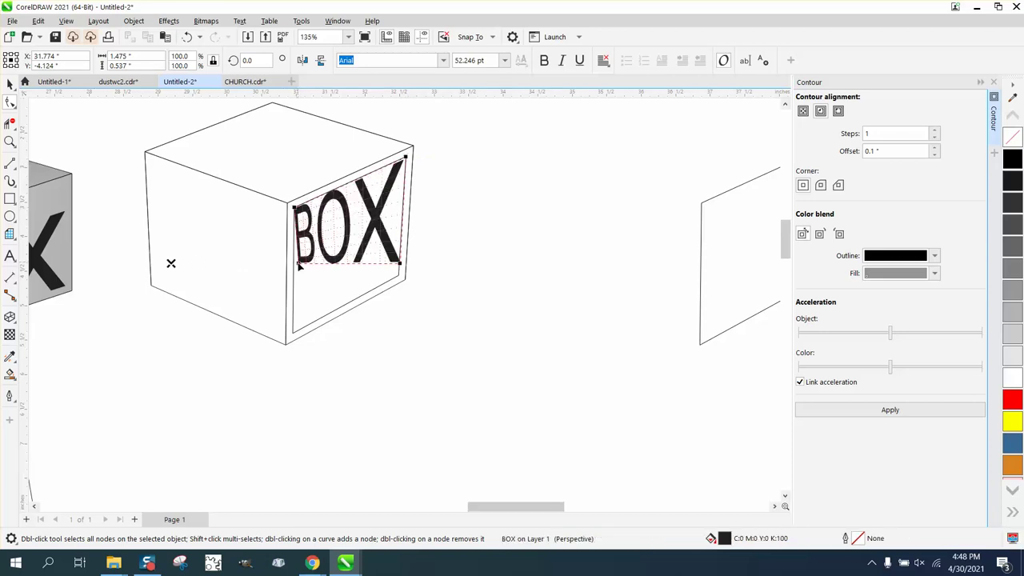
drag(299, 267, 292, 328)
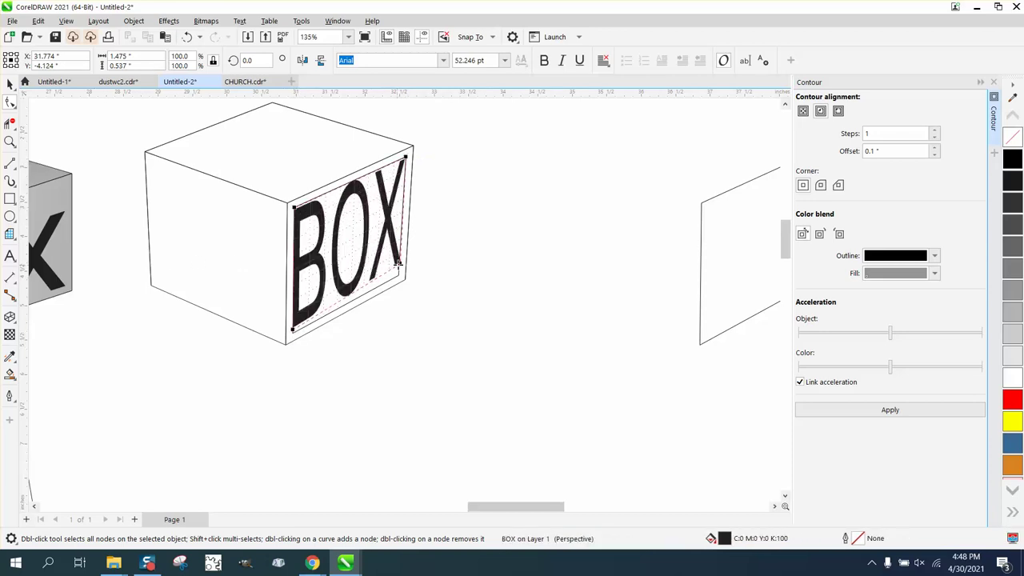
drag(399, 264, 398, 274)
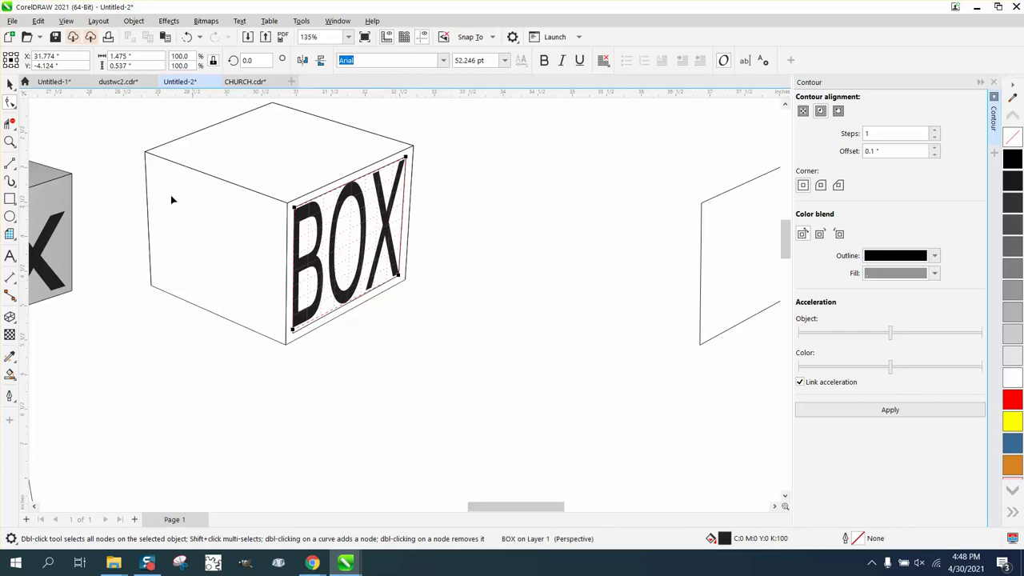
click(11, 84)
click(439, 277)
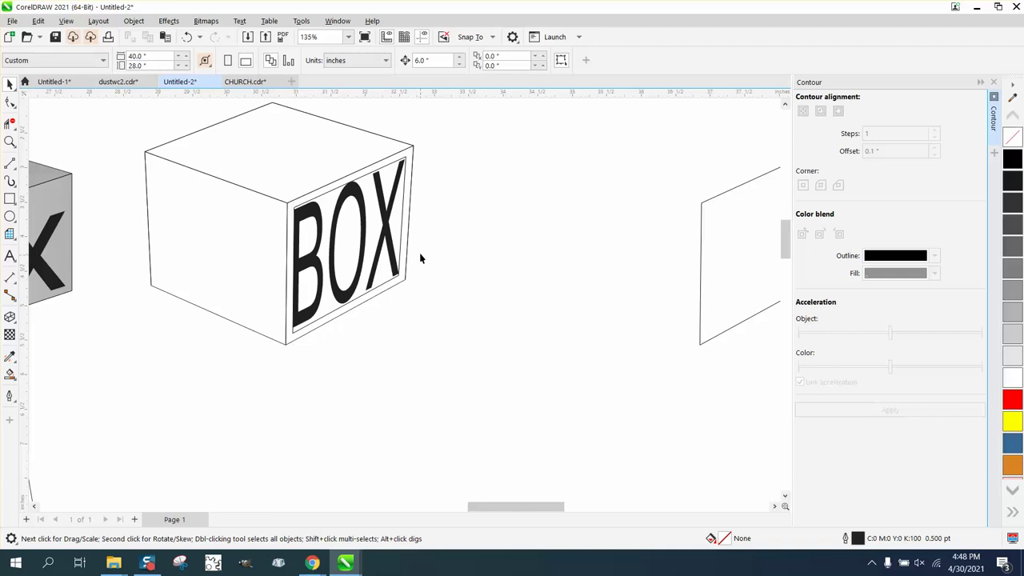
Step: Make unfilled objects selectable by their interior, zoom in on the lettering and select BOX
click(202, 61)
click(9, 142)
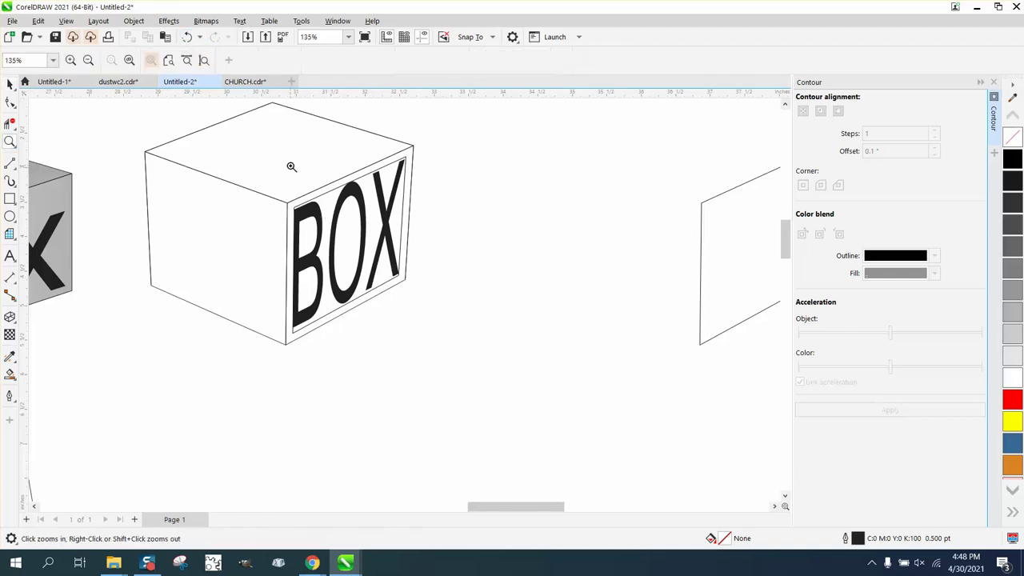
drag(466, 297, 467, 298)
click(9, 83)
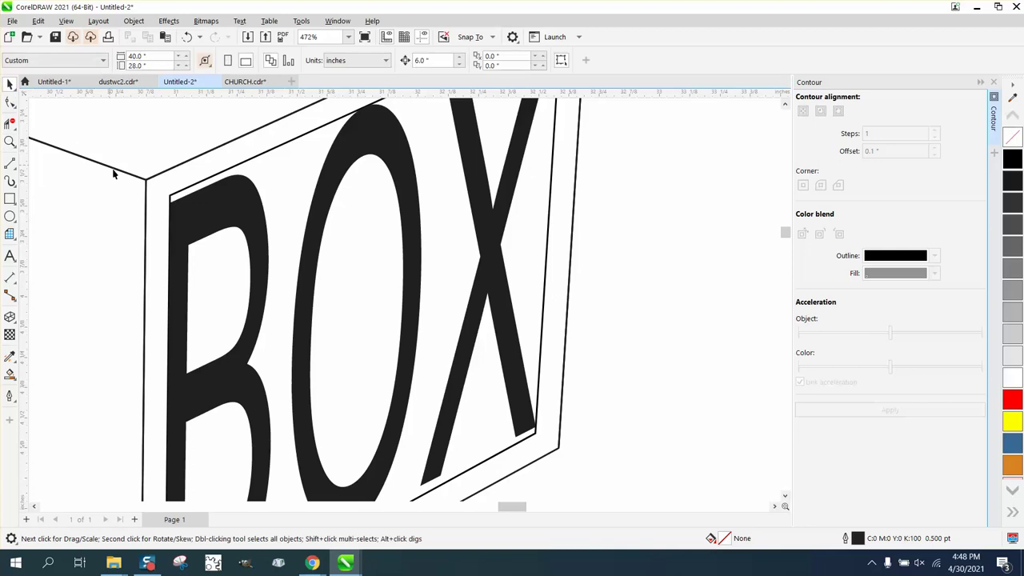
click(177, 211)
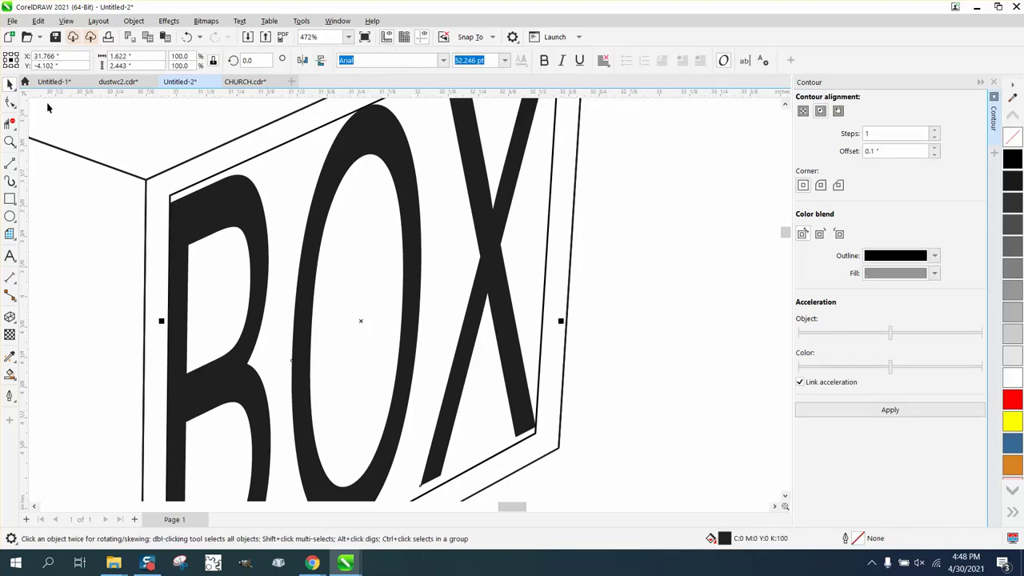
Step: Add a perspective to the BOX text, then zoom out to view the whole cube
click(133, 21)
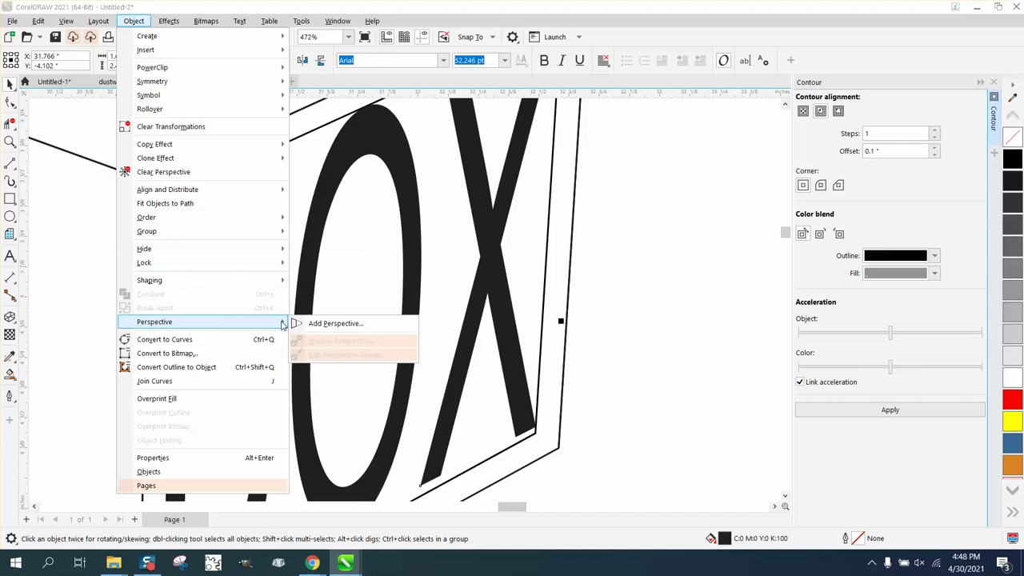
click(308, 323)
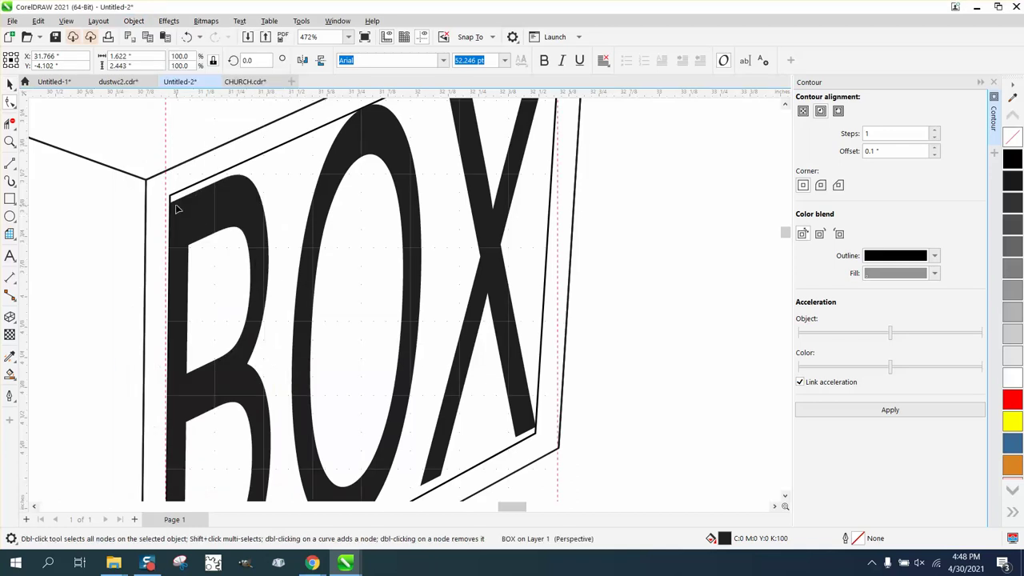
scroll(434, 229, down, 4)
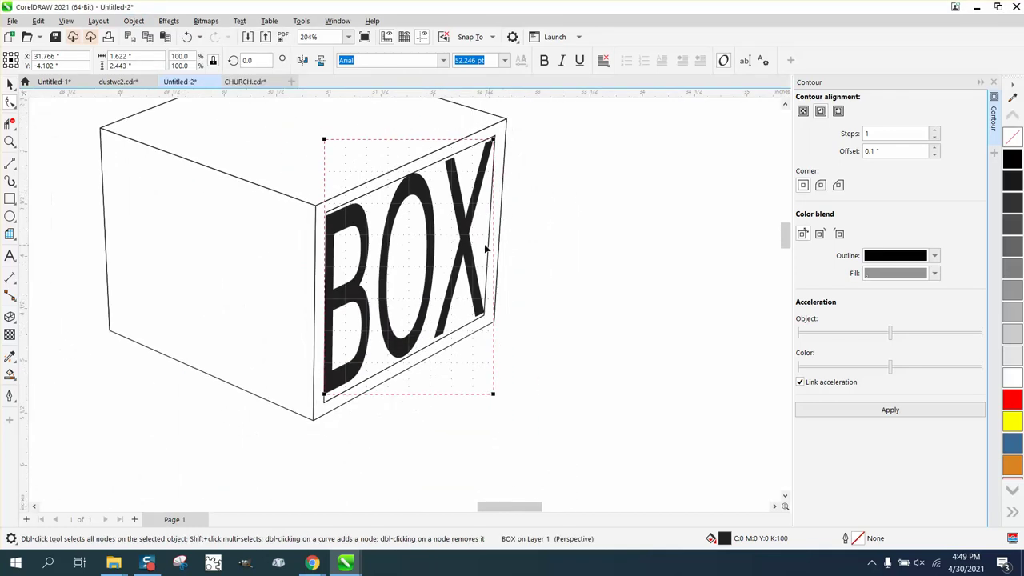
click(9, 85)
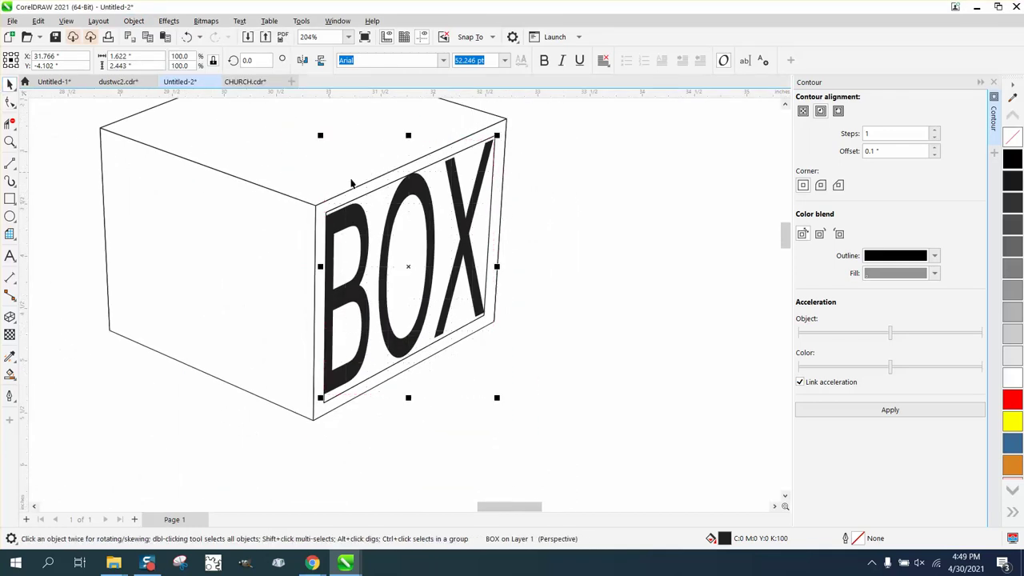
scroll(483, 259, down, 1)
scroll(460, 334, down, 1)
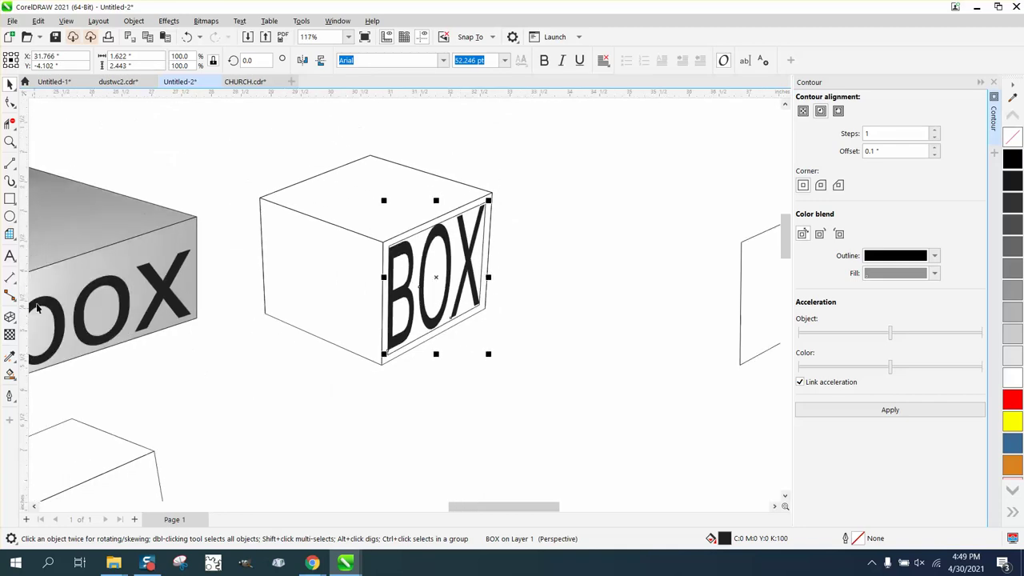
Step: Type a new BOX text below the cube and enlarge it to about 58 pt
click(10, 257)
click(366, 404)
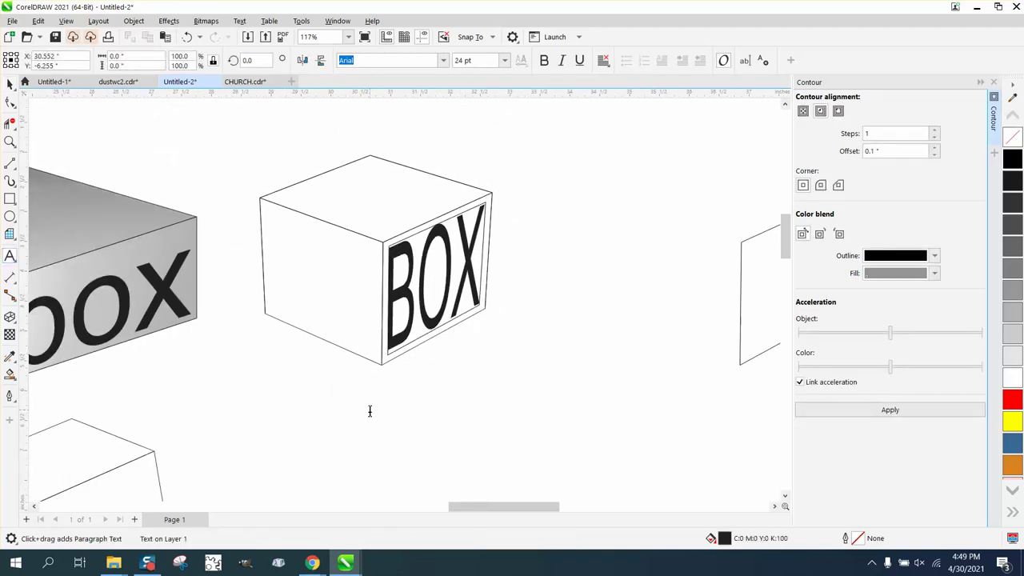
text(BOX)
drag(409, 410, 465, 453)
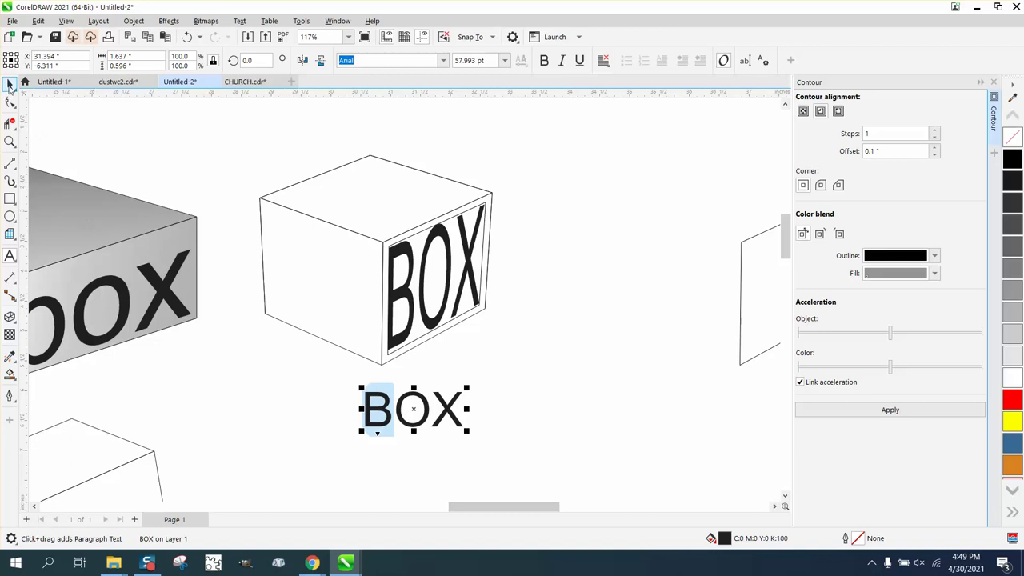
Step: Move the new BOX onto the cube's left face and rotate it to 340.565°
click(9, 84)
drag(412, 416, 321, 283)
click(321, 282)
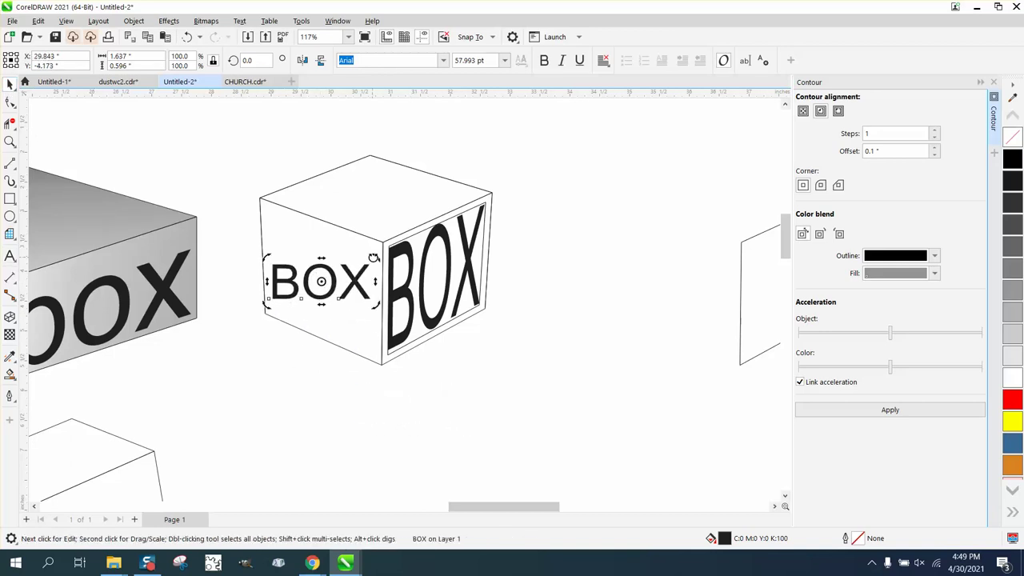
drag(372, 257, 386, 280)
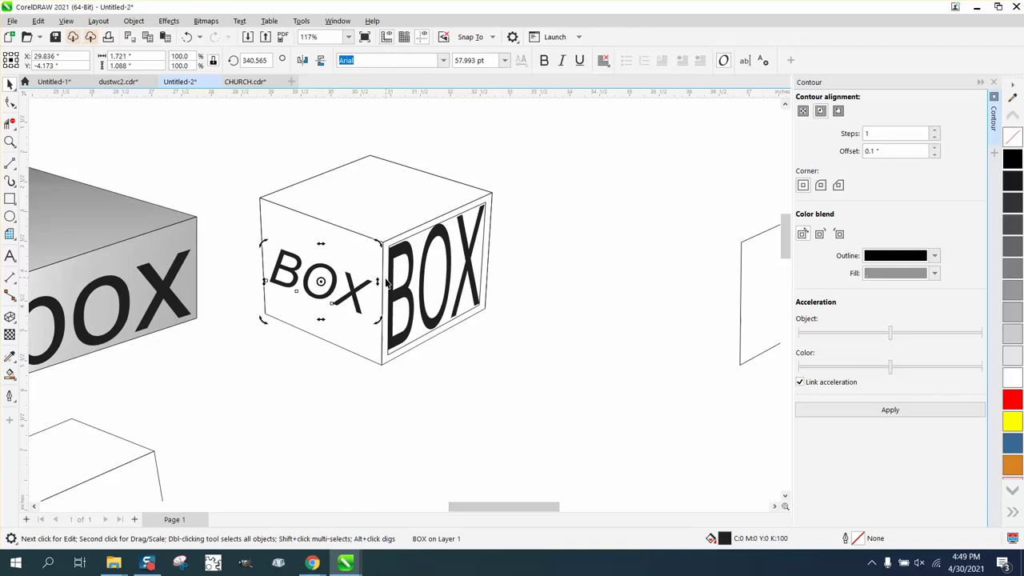
Step: Apply an envelope to the left-face BOX text, undoing a first trial warp
scroll(11, 328, up, 1)
click(10, 317)
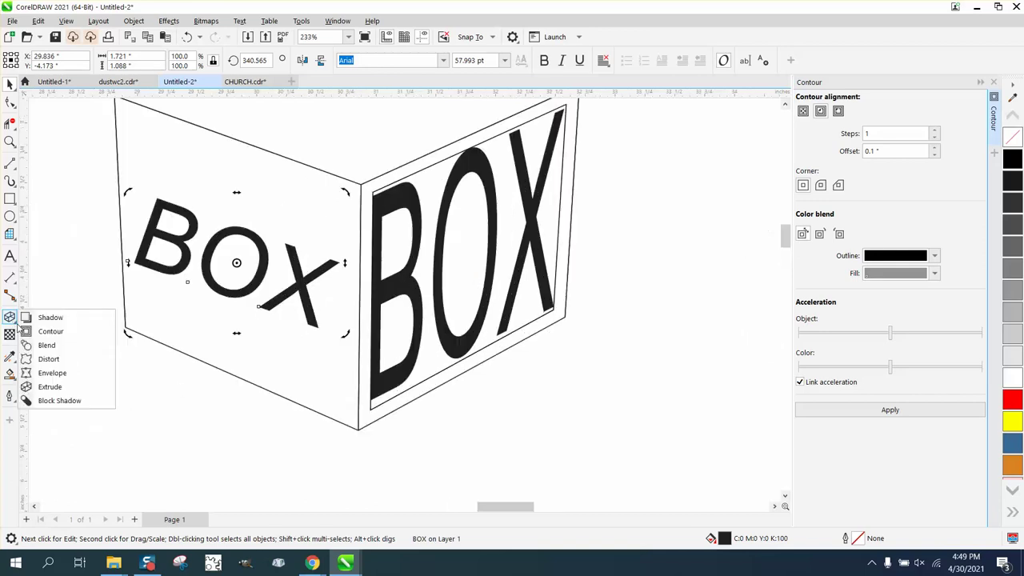
click(53, 372)
drag(136, 197, 118, 116)
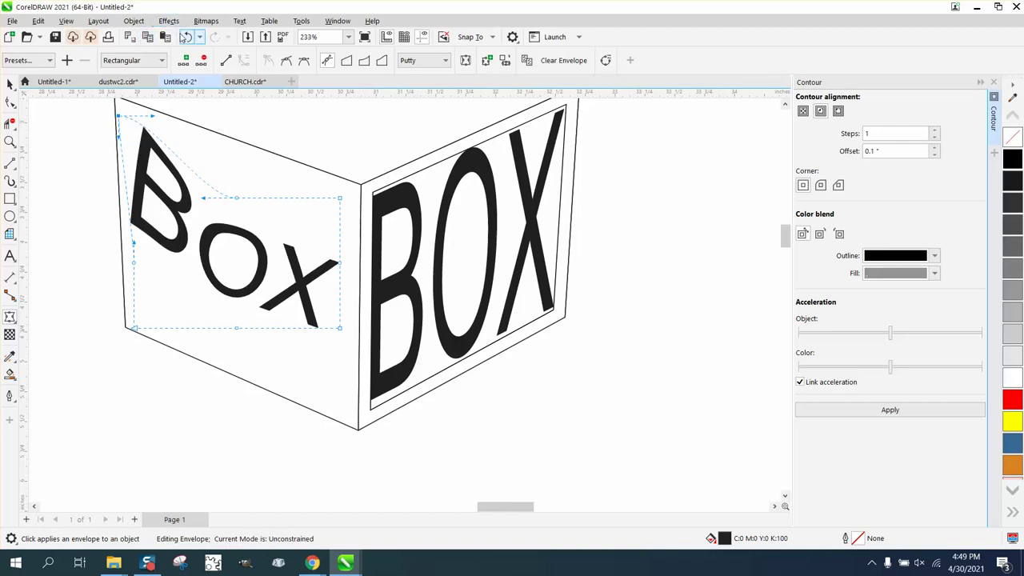
click(186, 37)
click(230, 233)
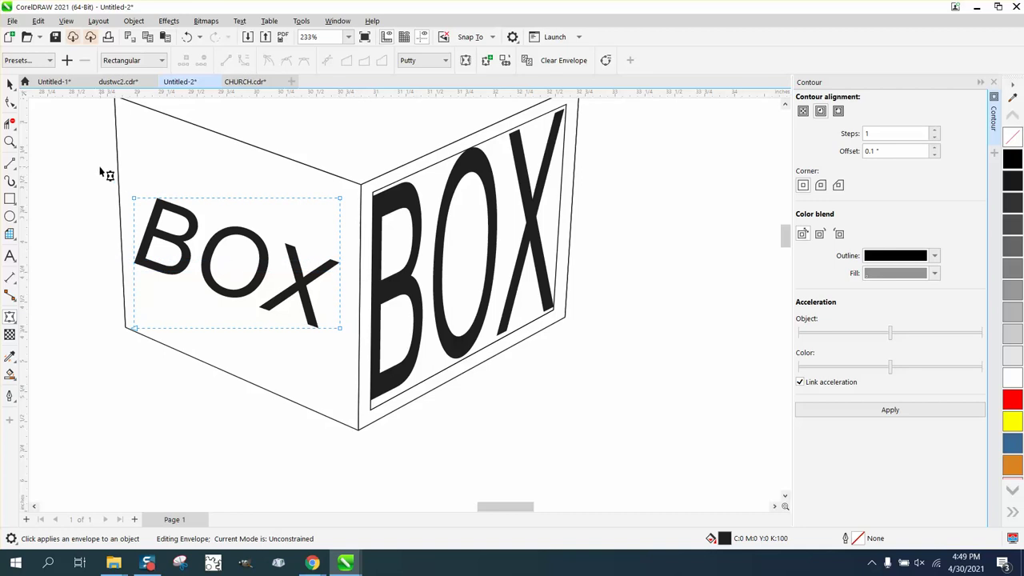
Step: Convert all envelope nodes to straight lines and stretch the corners toward the left face's corners
drag(101, 172, 356, 356)
right_click(339, 331)
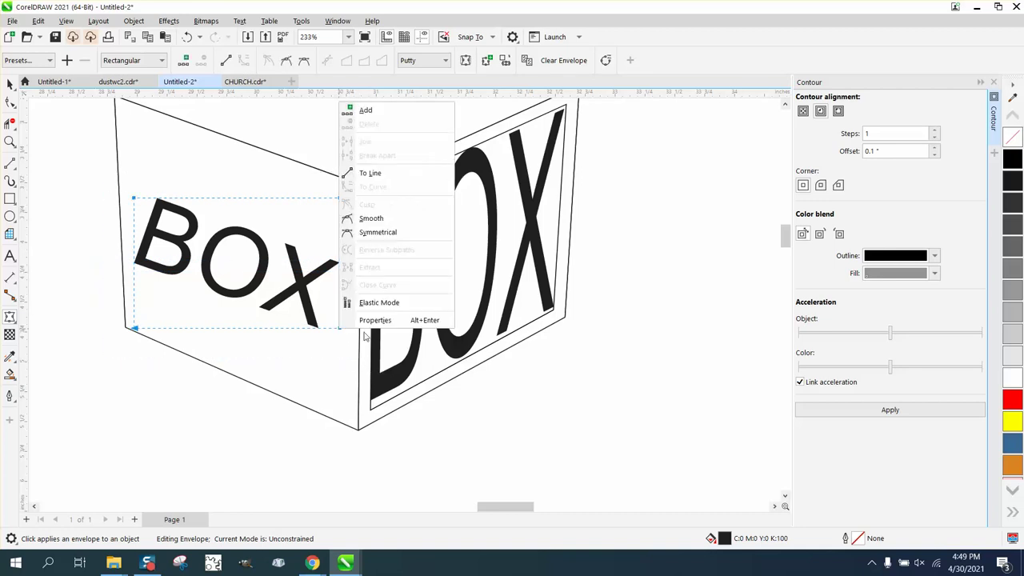
click(365, 173)
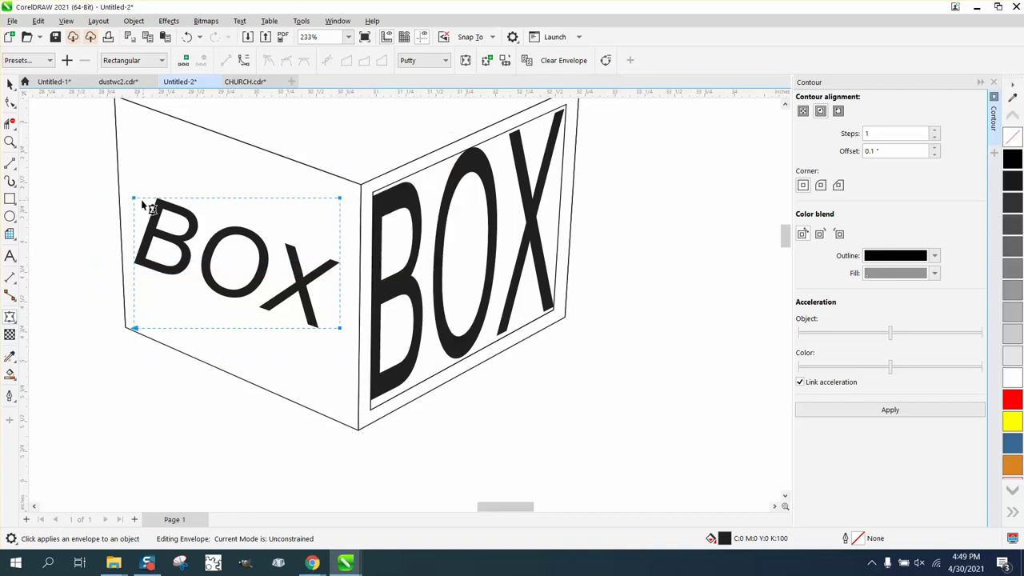
drag(138, 201, 125, 111)
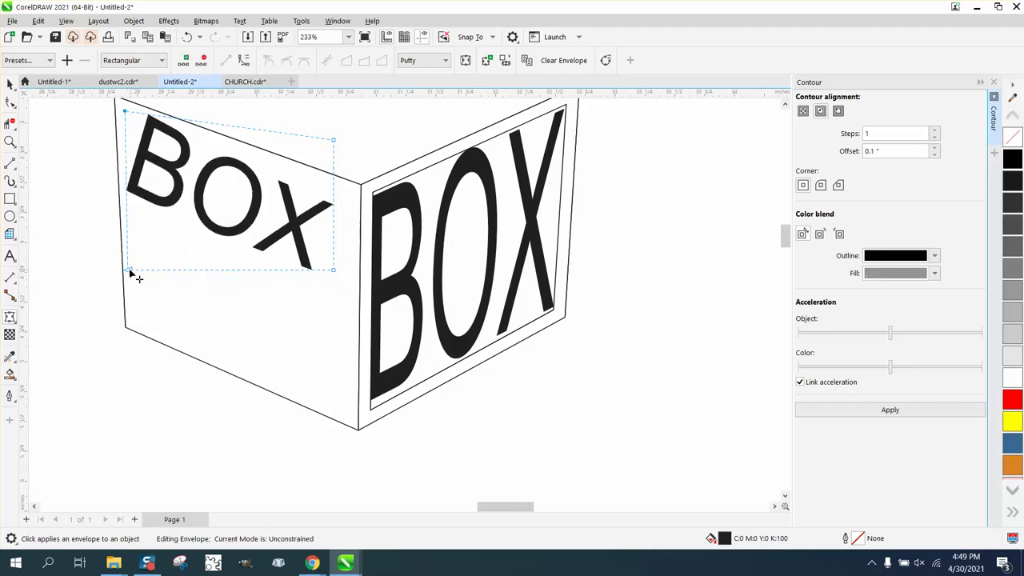
drag(129, 272, 128, 318)
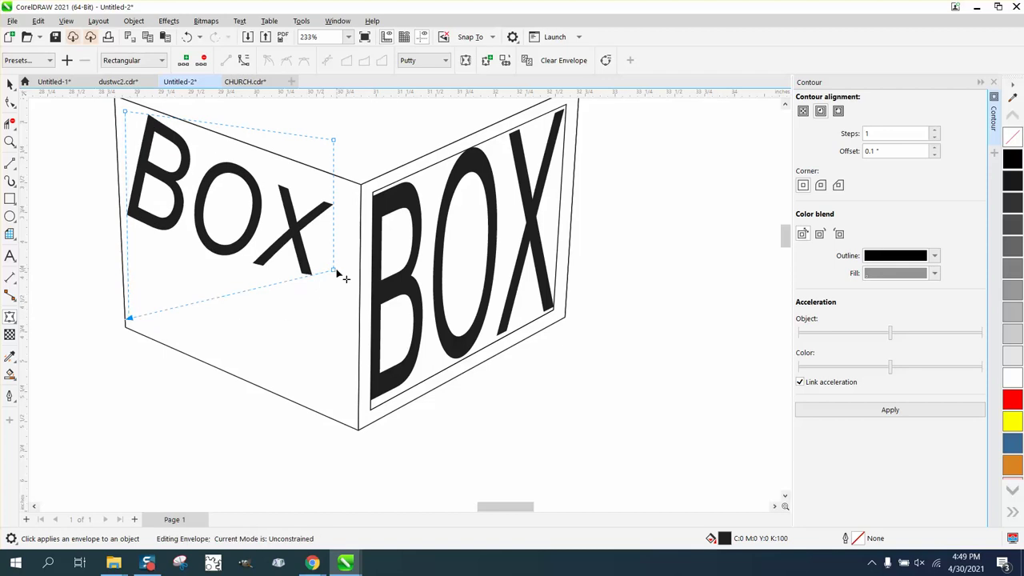
drag(334, 272, 348, 413)
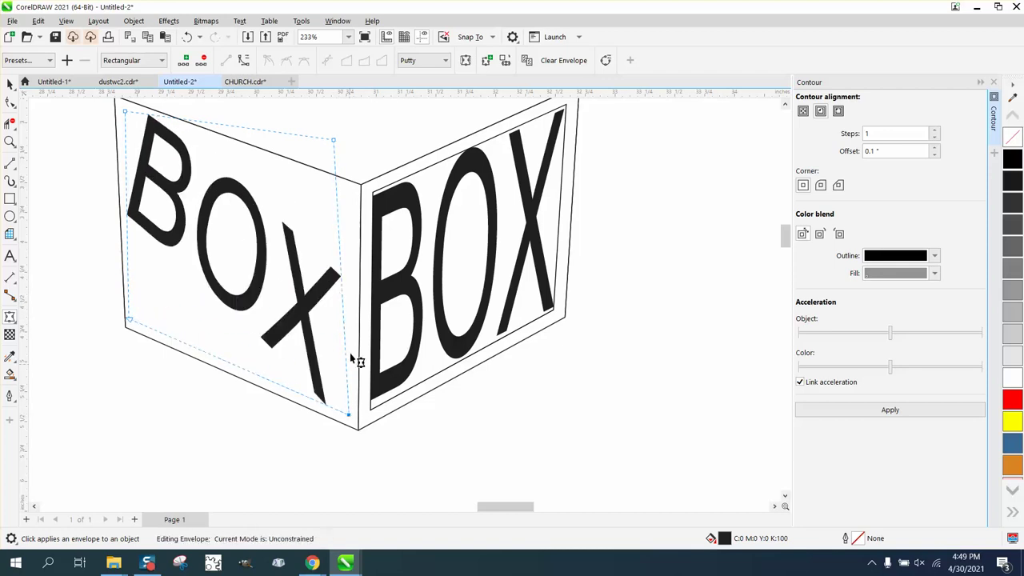
drag(334, 141, 349, 196)
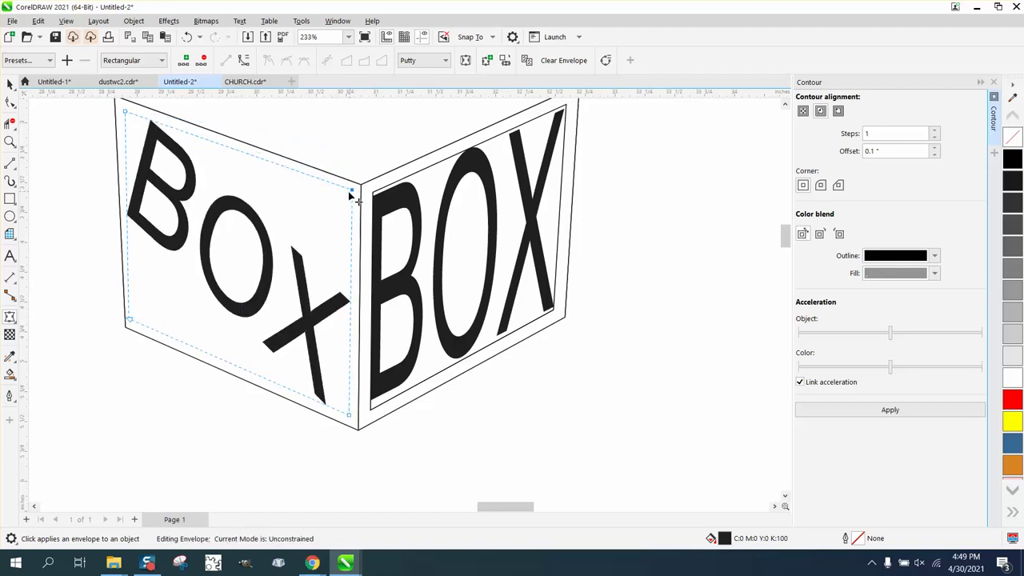
Step: Undo the envelope edits until BOX returns to its unwarped shape
click(186, 37)
click(186, 37)
click(187, 37)
click(186, 36)
click(186, 37)
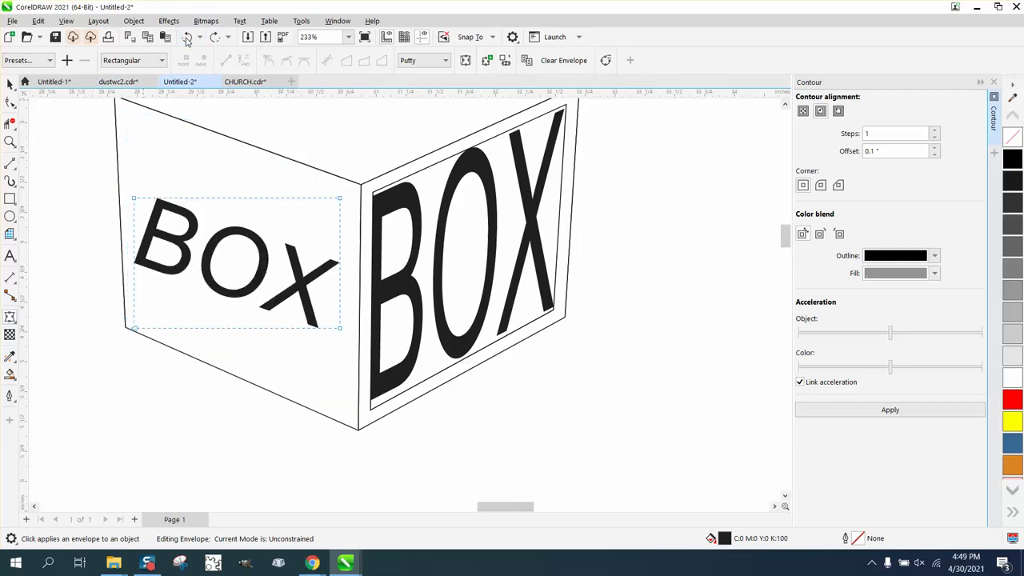
click(187, 36)
click(187, 38)
click(187, 38)
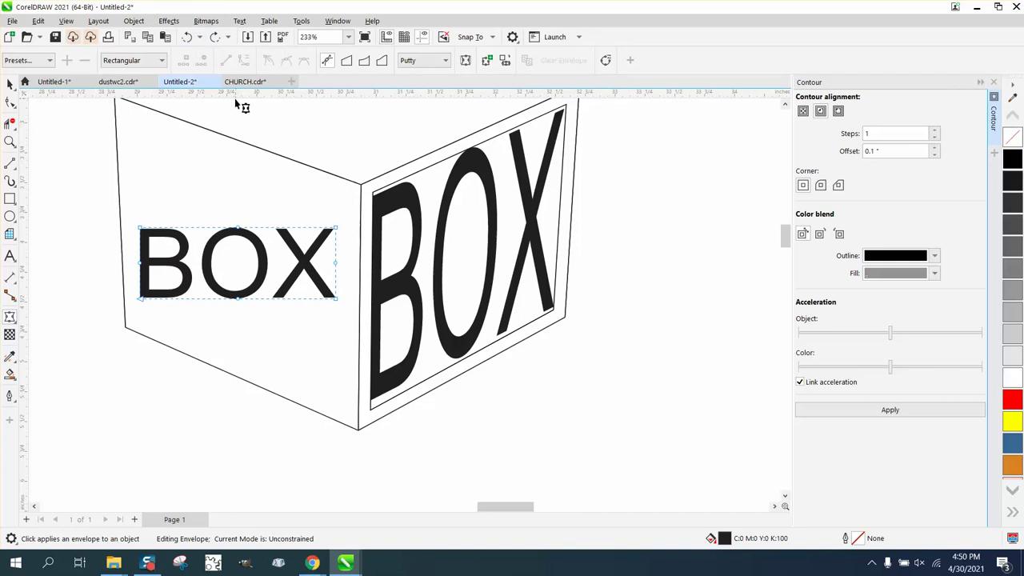
Step: Drag each envelope corner node onto the matching corner of the cube's left face
drag(217, 210, 245, 303)
click(290, 319)
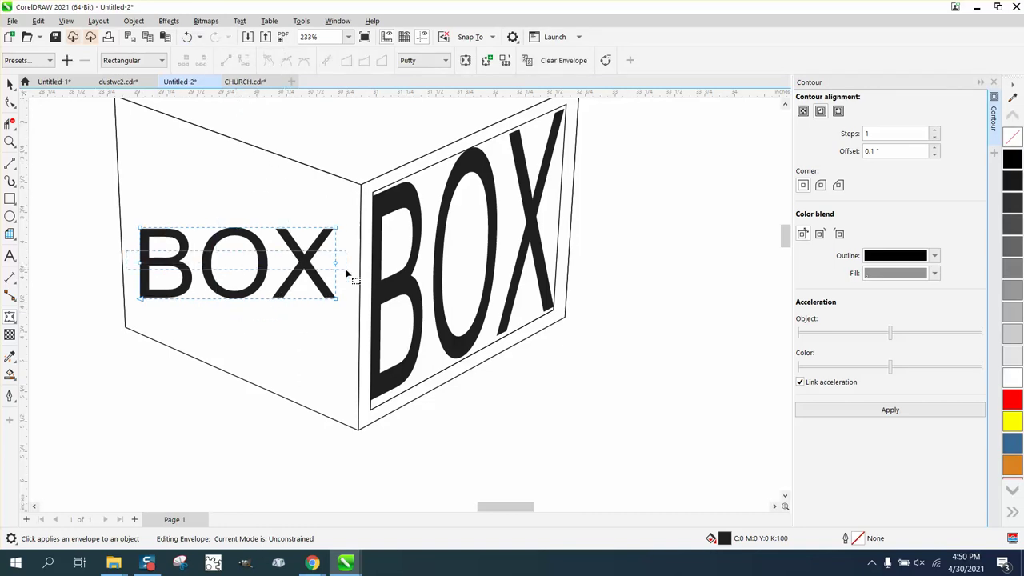
drag(136, 212, 344, 306)
right_click(344, 306)
click(292, 316)
drag(140, 230, 122, 112)
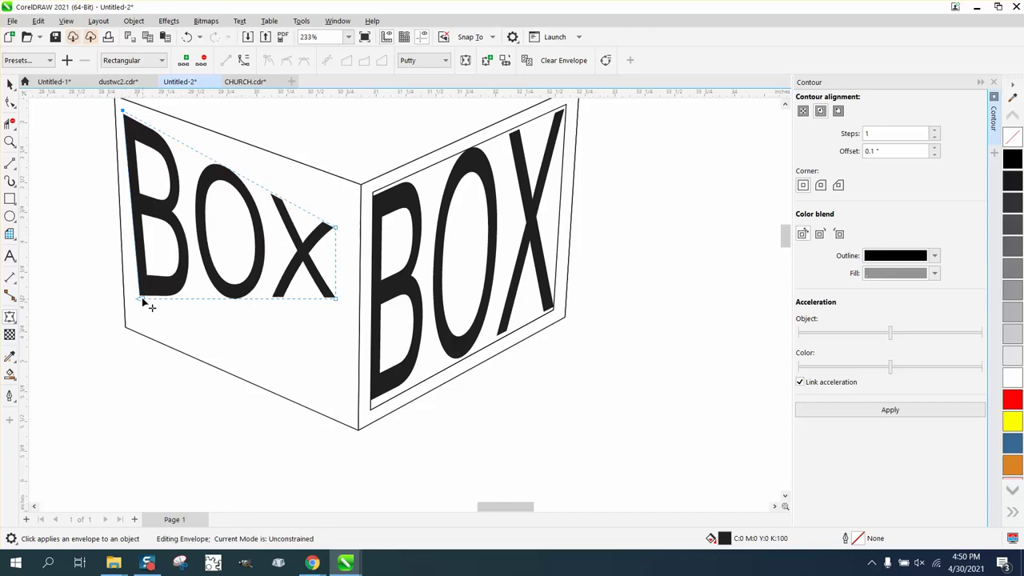
drag(142, 300, 132, 317)
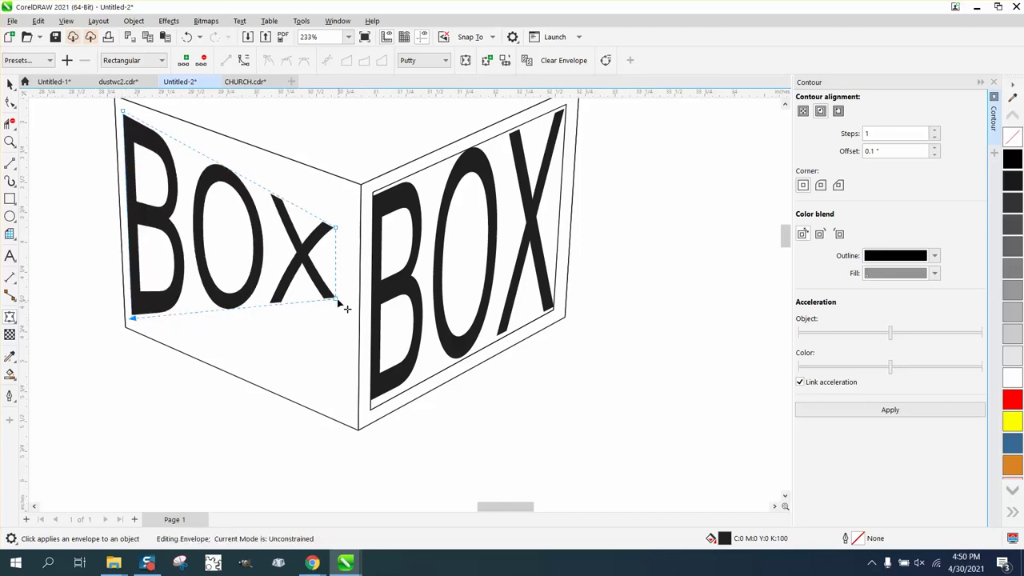
drag(336, 302, 352, 411)
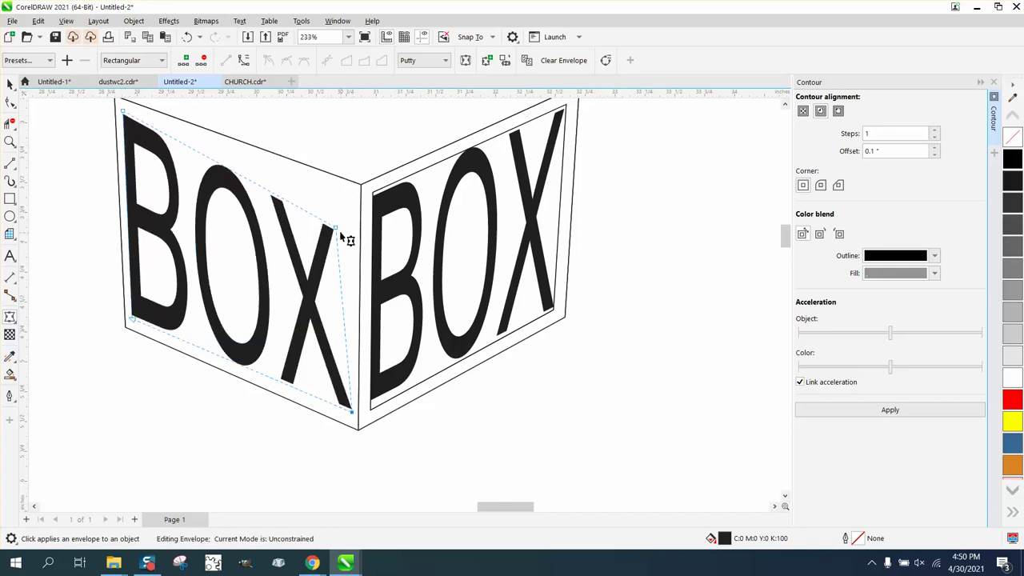
drag(339, 233, 350, 198)
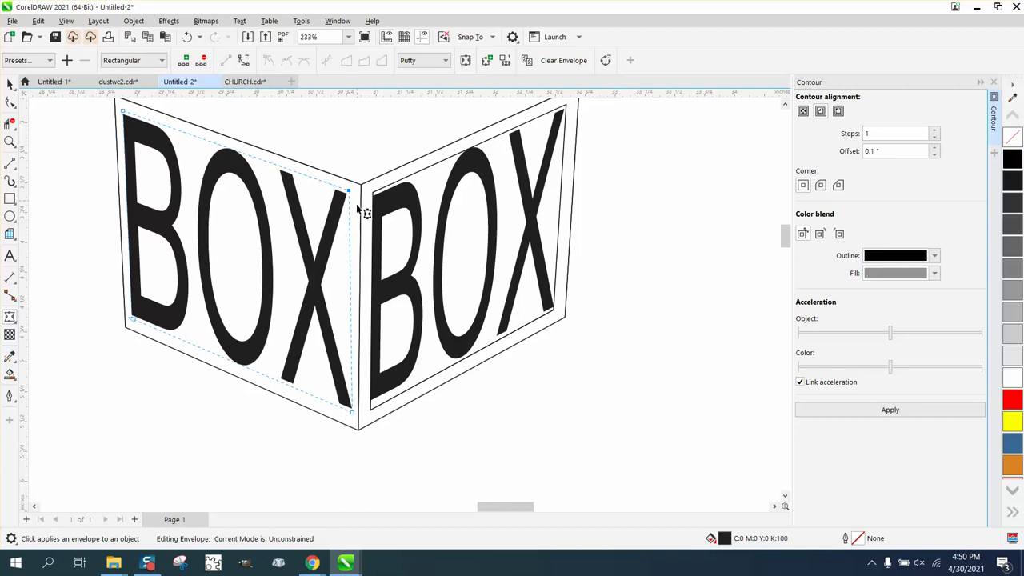
scroll(196, 292, down, 1)
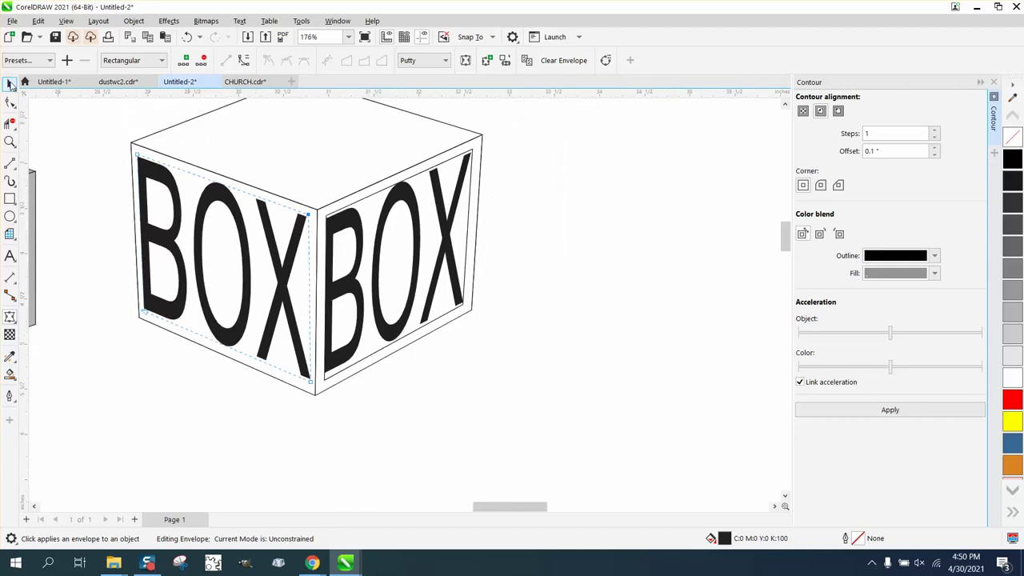
click(10, 84)
scroll(277, 384, down, 1)
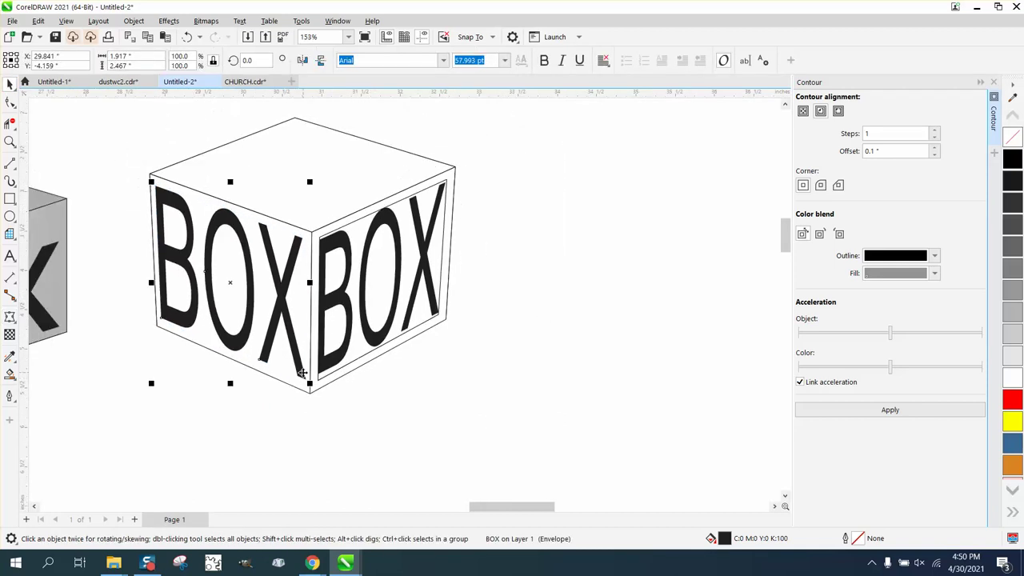
click(365, 223)
click(376, 218)
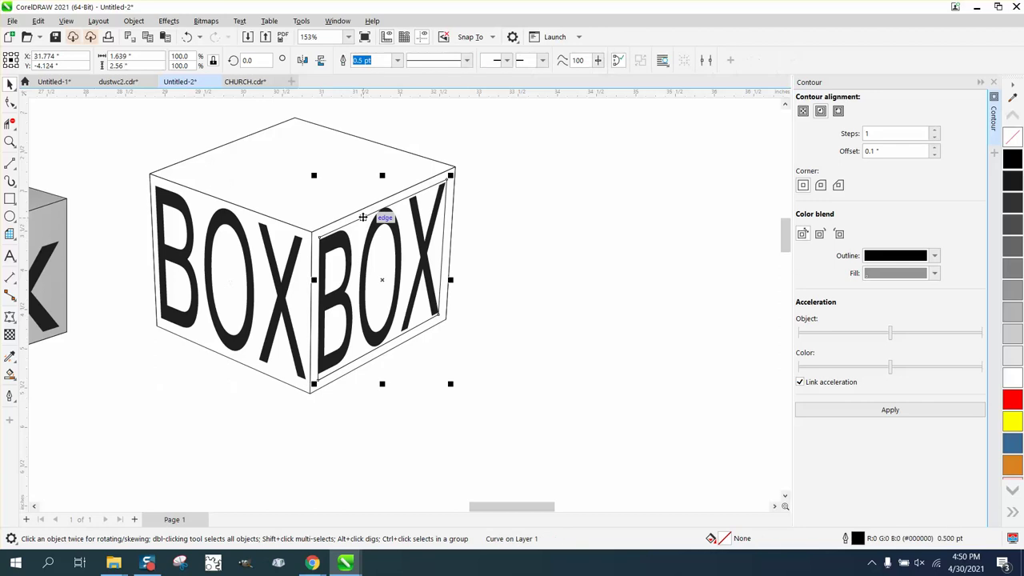
click(374, 233)
scroll(389, 254, down, 4)
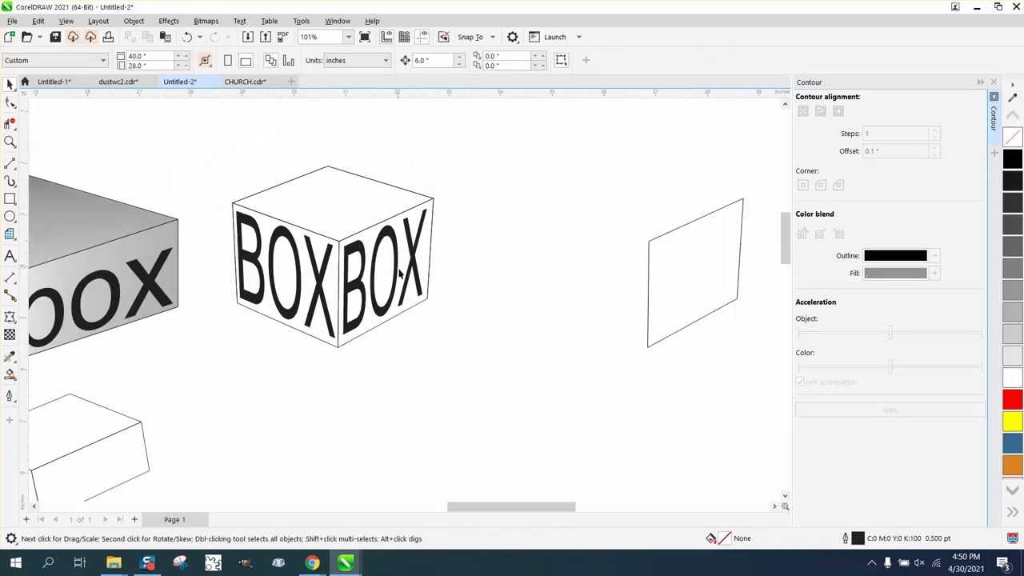
click(11, 143)
scroll(126, 306, down, 1)
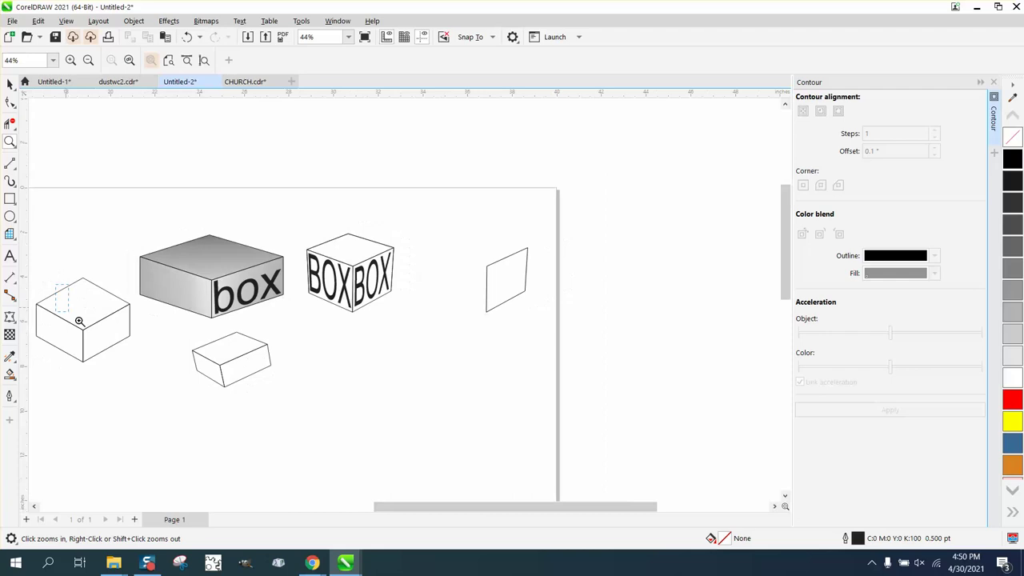